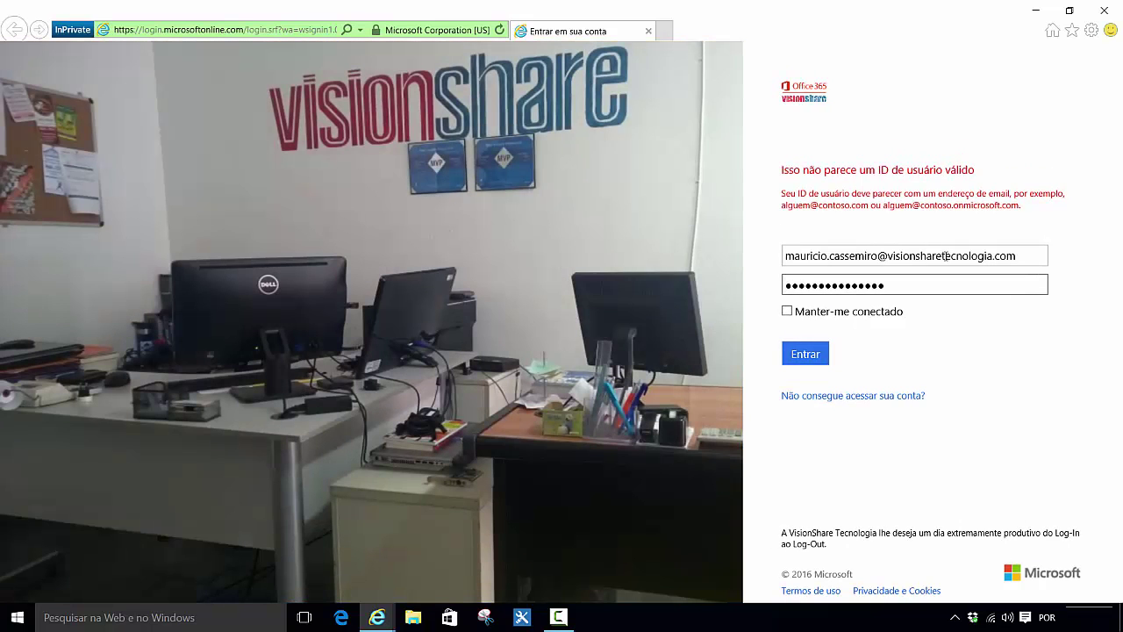
Step: Sign in to Office 365 with the stay-signed-in option and open Planner from the home page
left_click(829, 314)
left_click(808, 360)
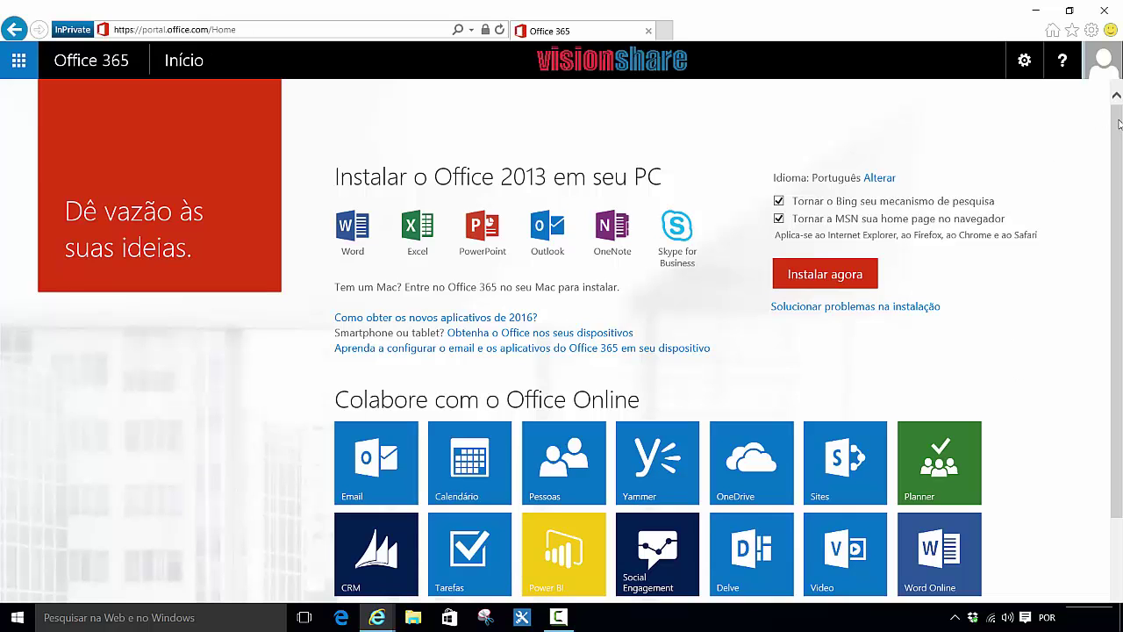
scroll(1119, 123, "down", 2)
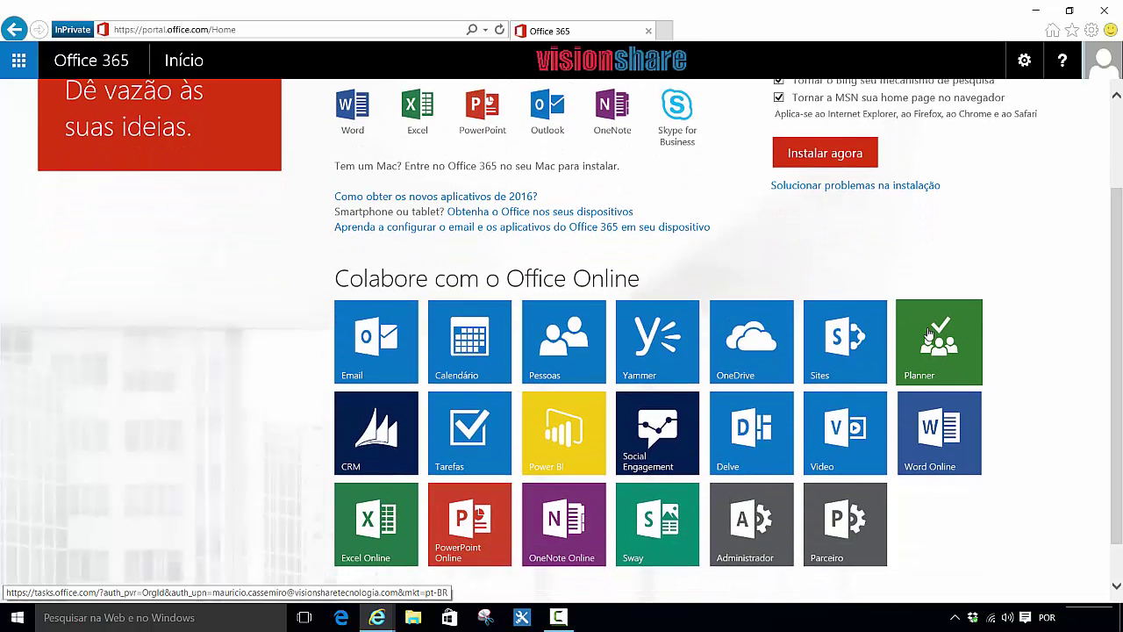
left_click(930, 334)
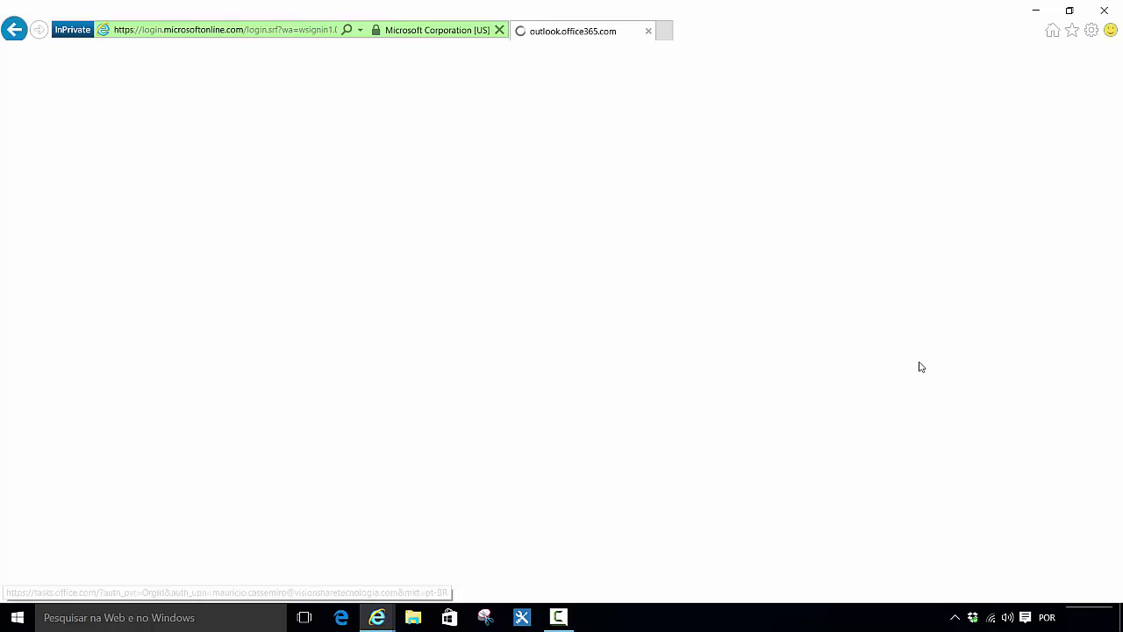
left_click(14, 30)
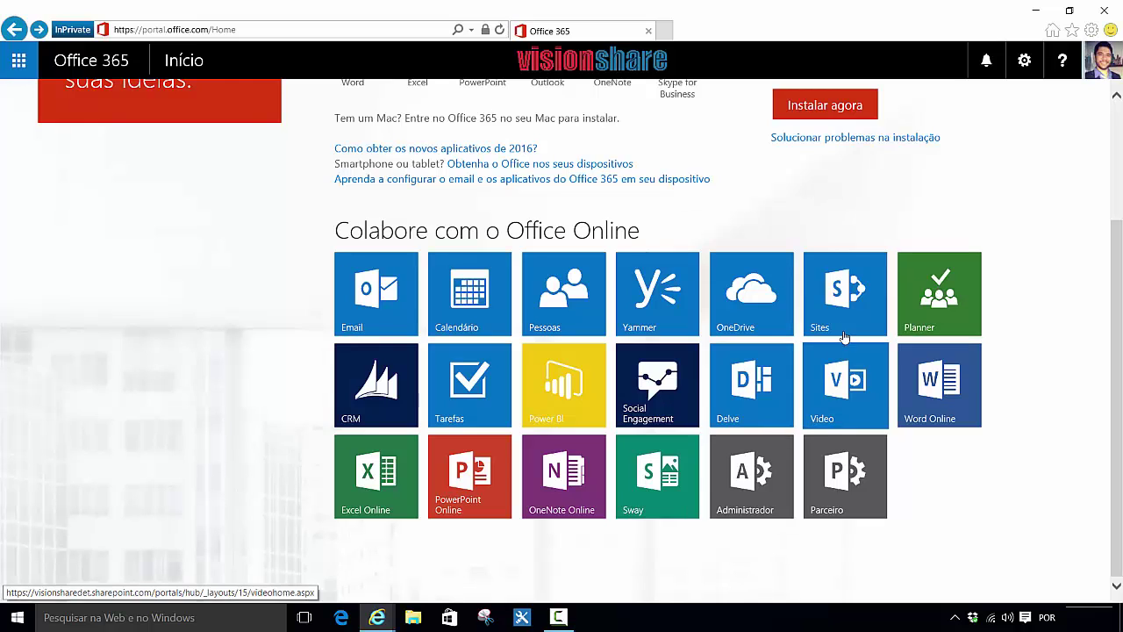
left_click(937, 283)
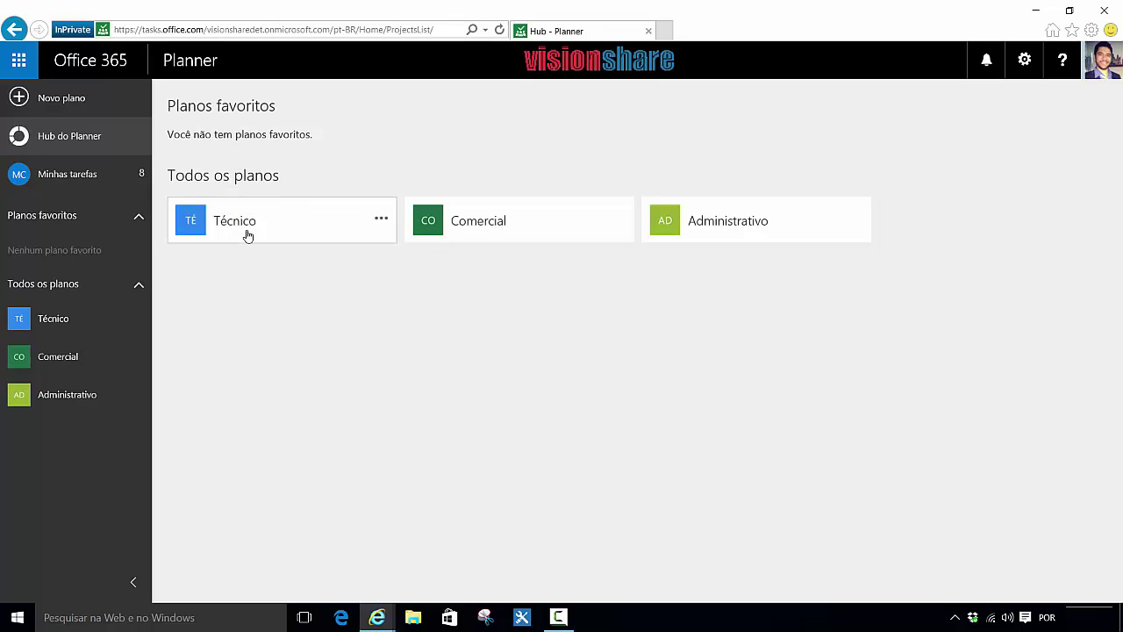
Step: Open the Técnico plan and group its task board by Buckets
left_click(248, 235)
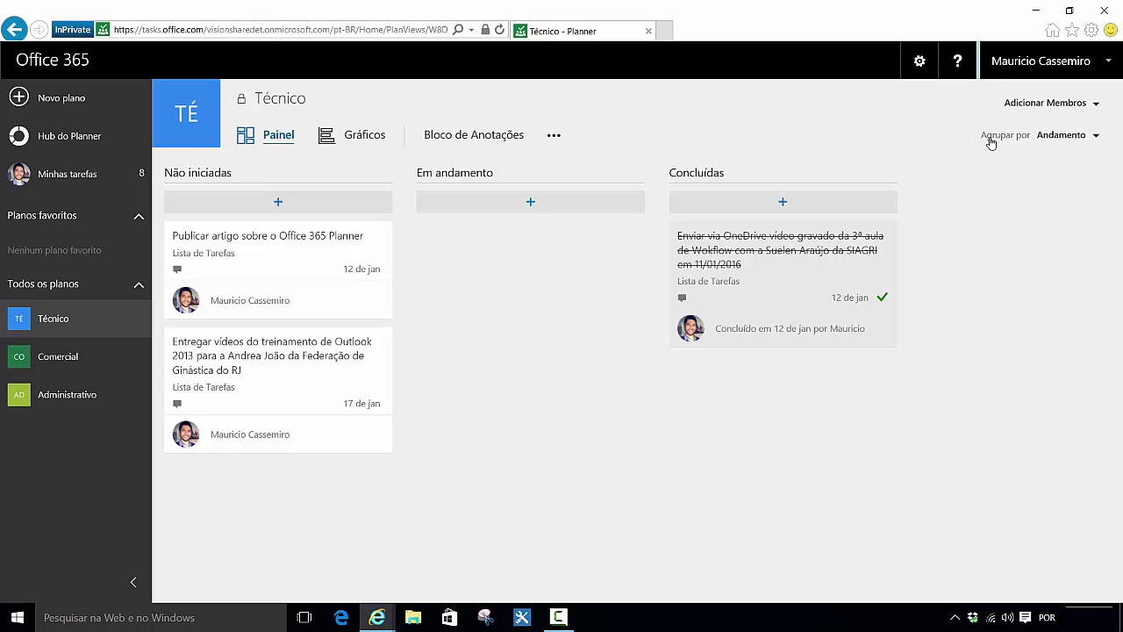
left_click(1072, 139)
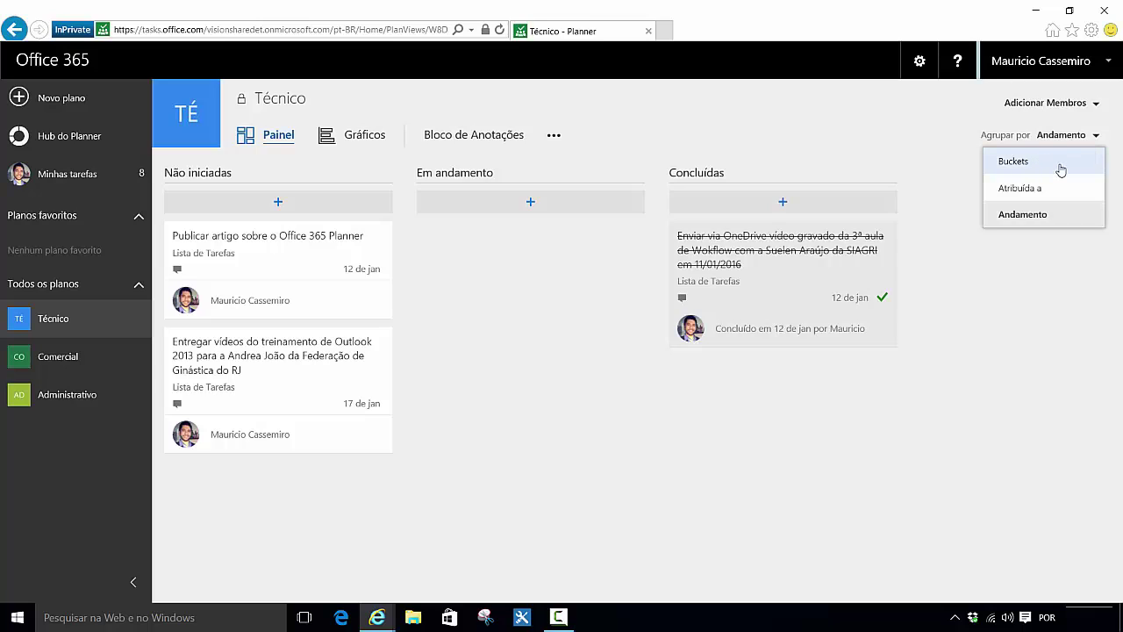
left_click(1061, 167)
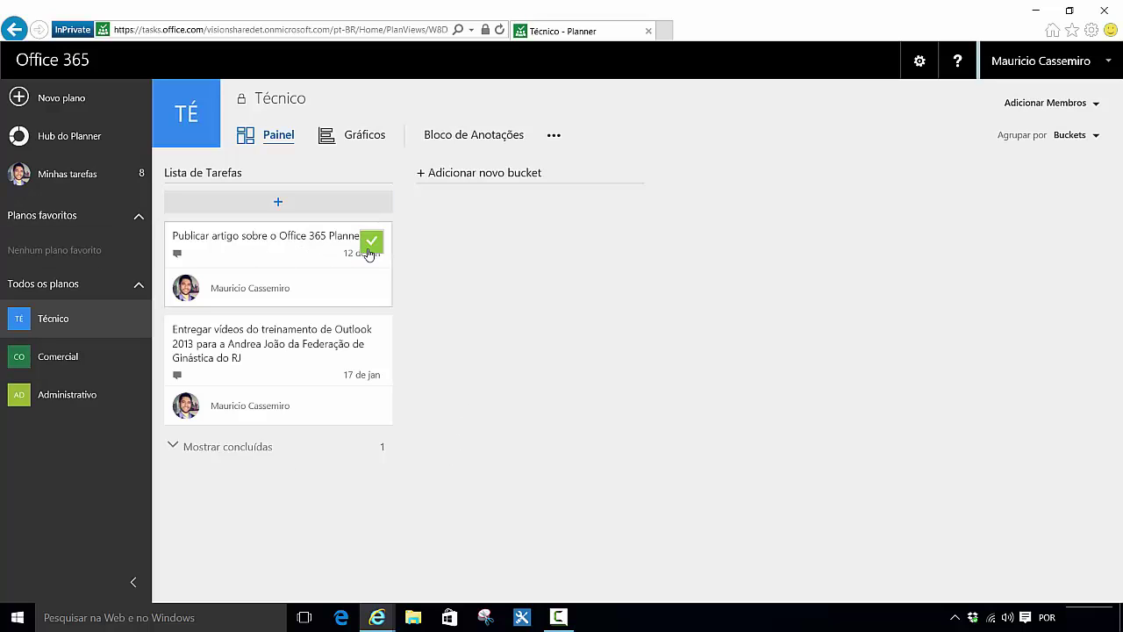
Step: Open the author's blog in a new browser tab and view the article "Lançamento do Office 365 Planner no Brasil"
left_click(664, 30)
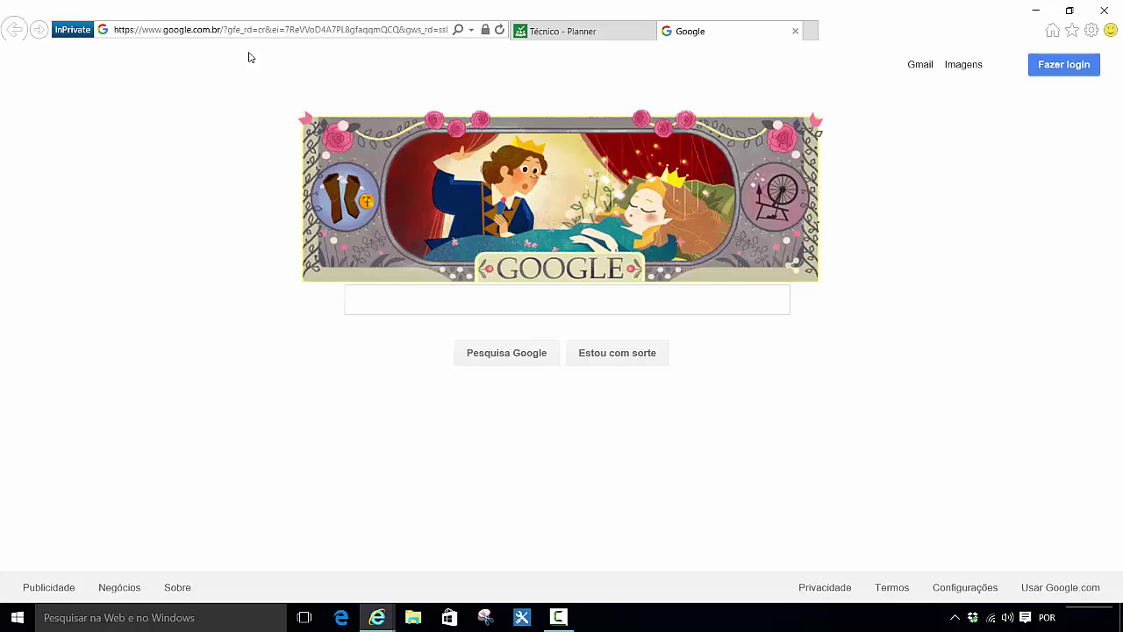
left_click(259, 30)
type("ma")
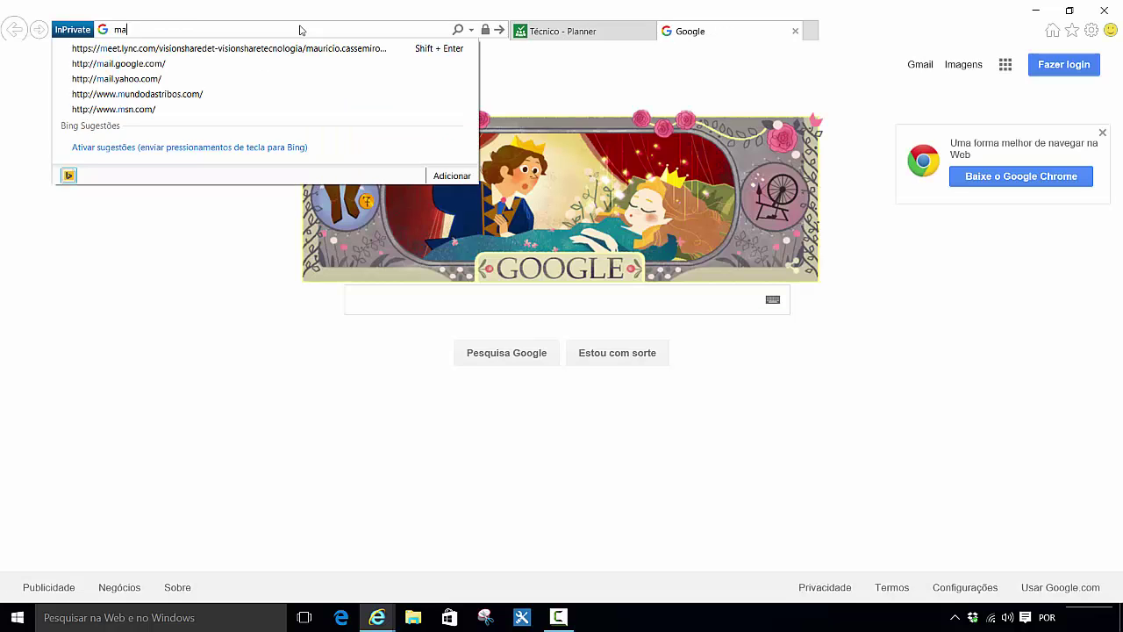
type("uricio")
key("Return")
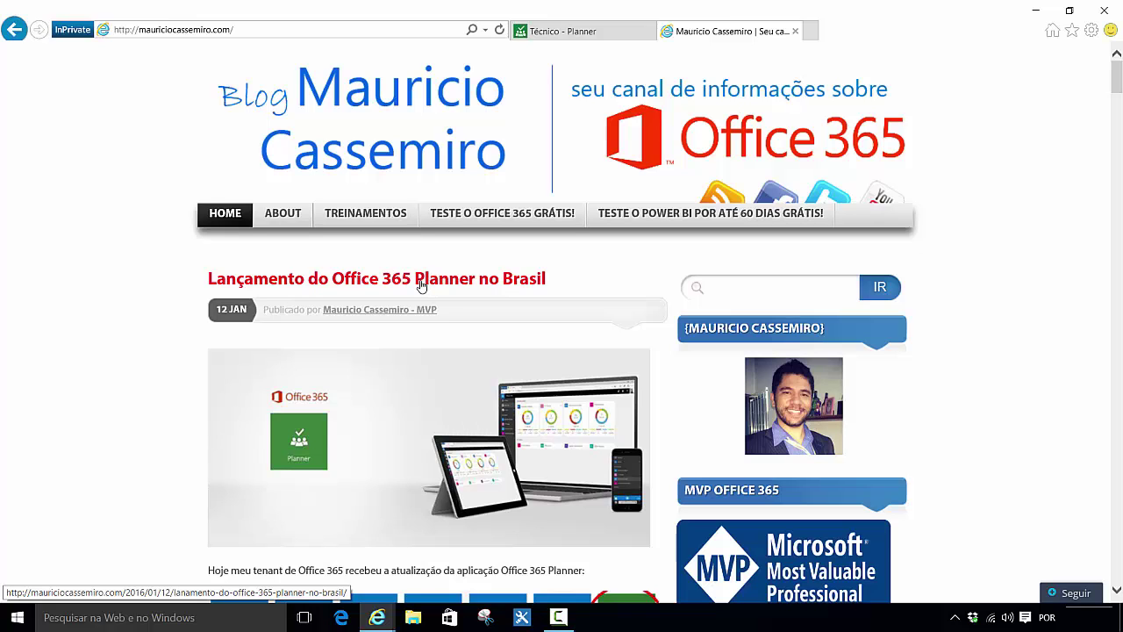
left_click(429, 281)
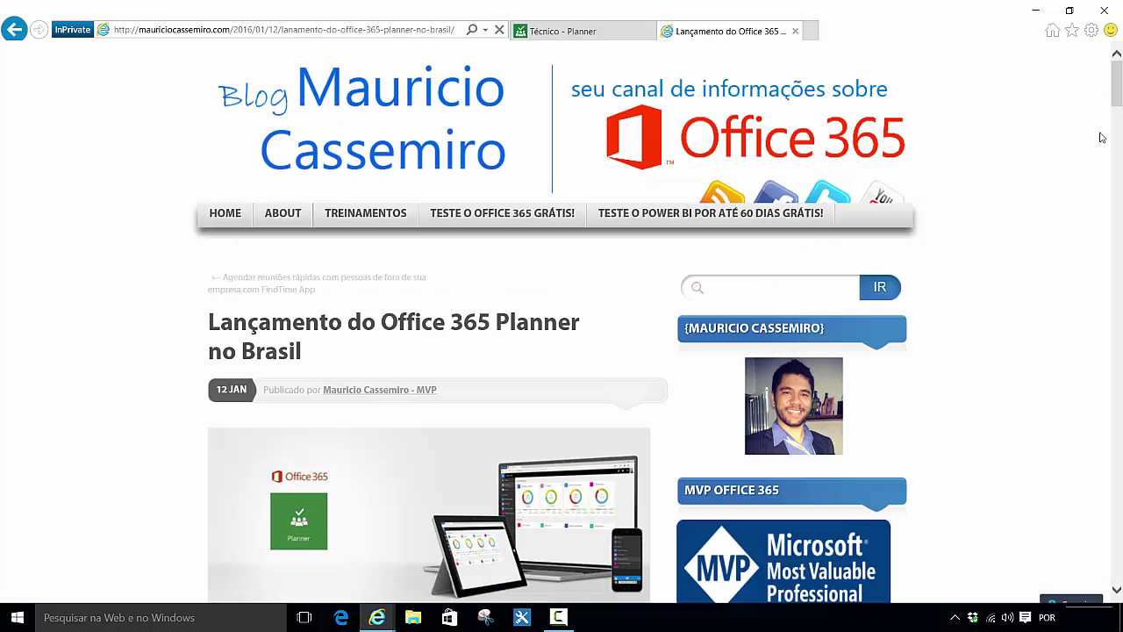
left_click_drag(1117, 81, 1117, 54)
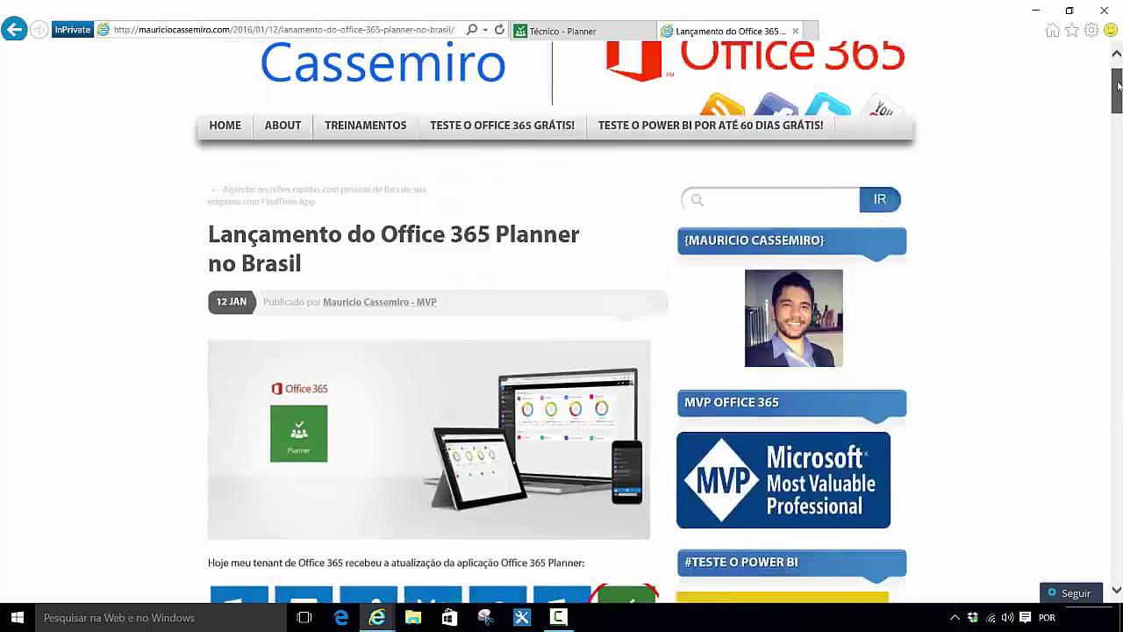
Step: Return to the plan, open the task "Publicar artigo sobre o Office 365 Planner" and review its bucket, progress and date options
left_click(534, 31)
mouse_move(313, 237)
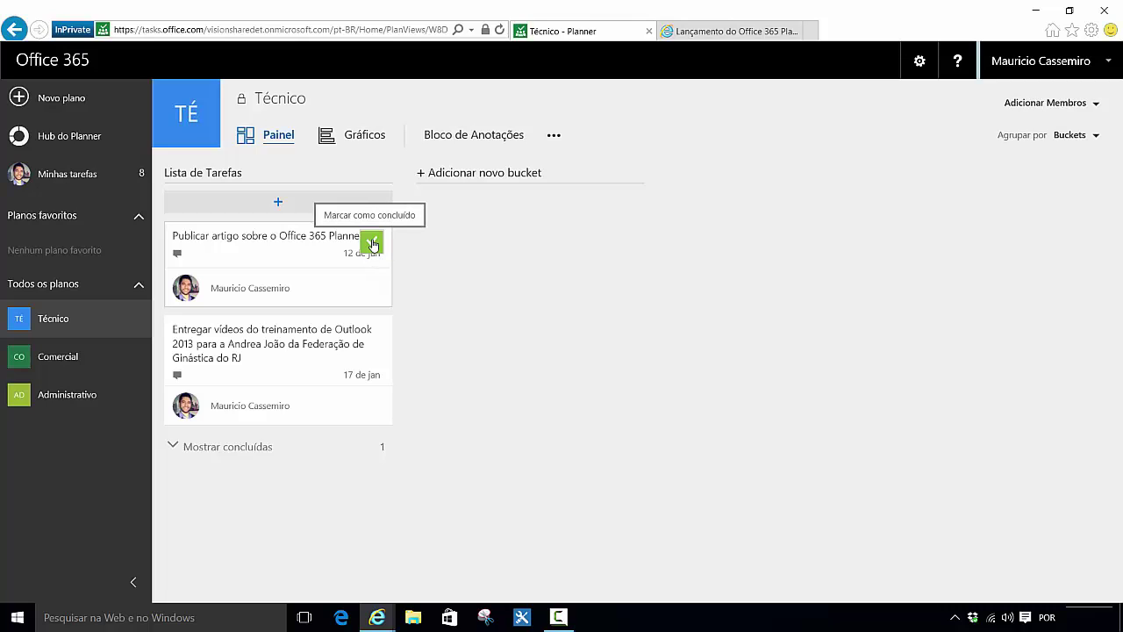
left_click(272, 254)
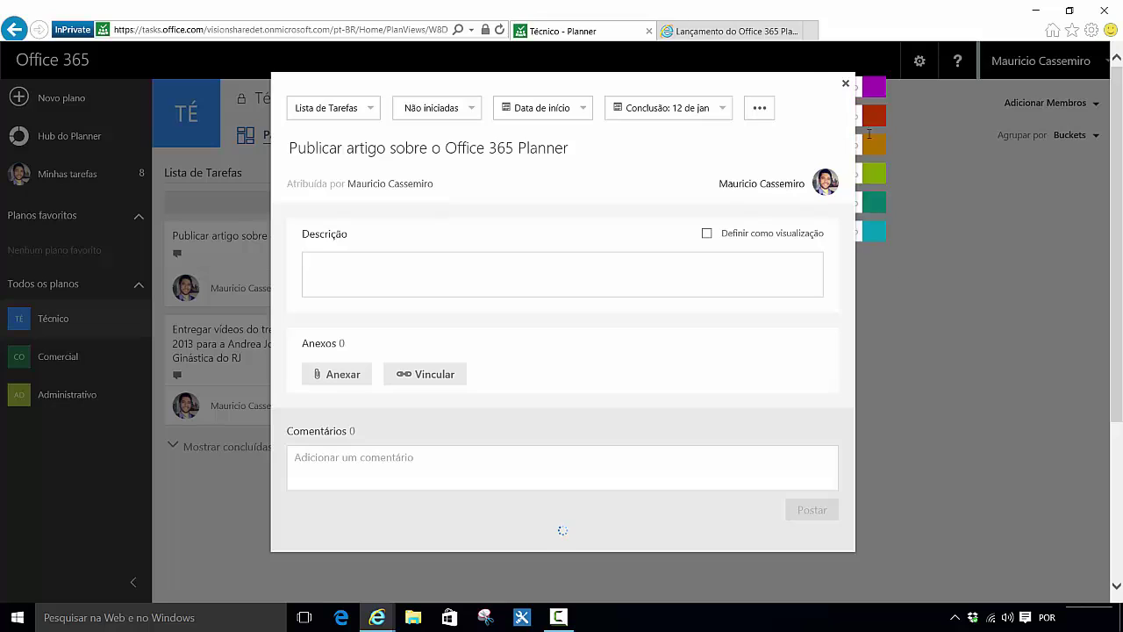
mouse_move(869, 135)
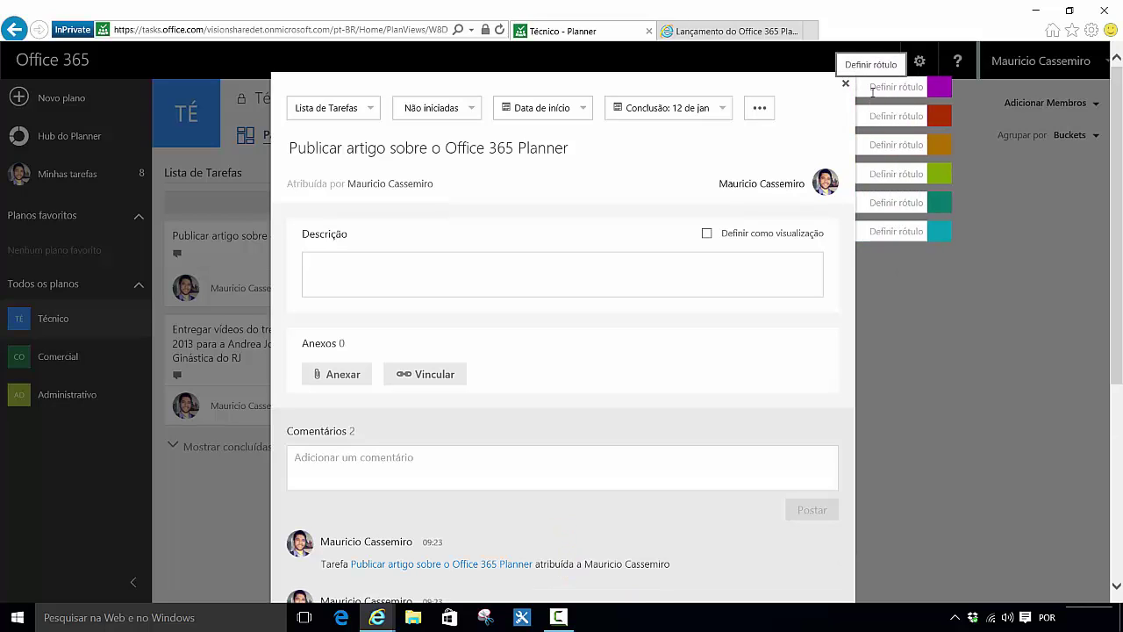
left_click(349, 114)
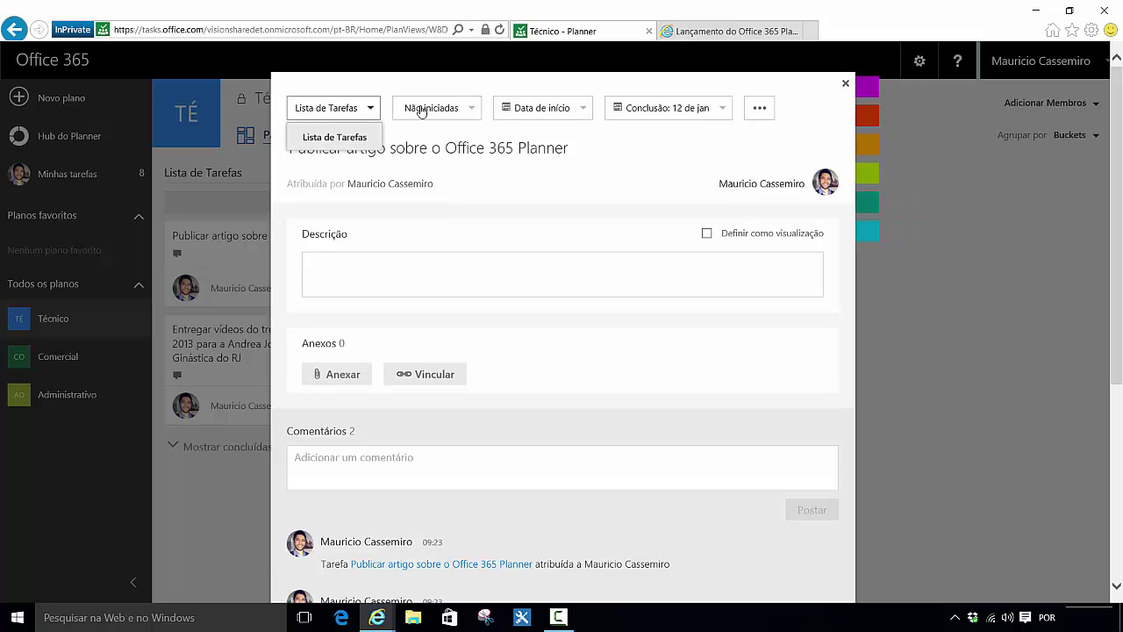
left_click(461, 114)
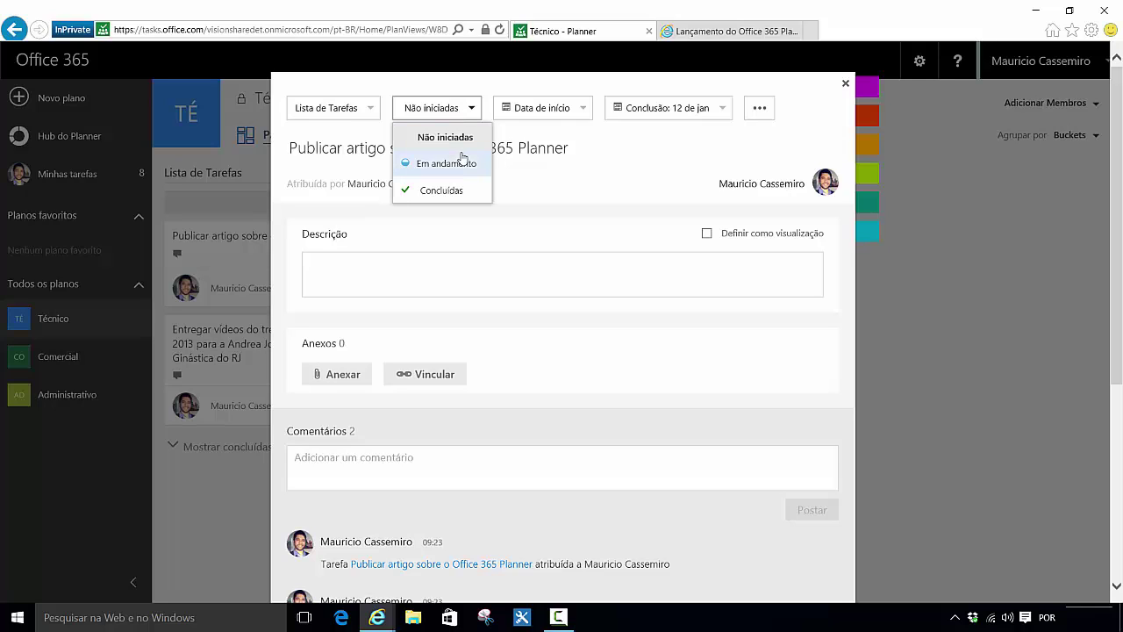
left_click(575, 110)
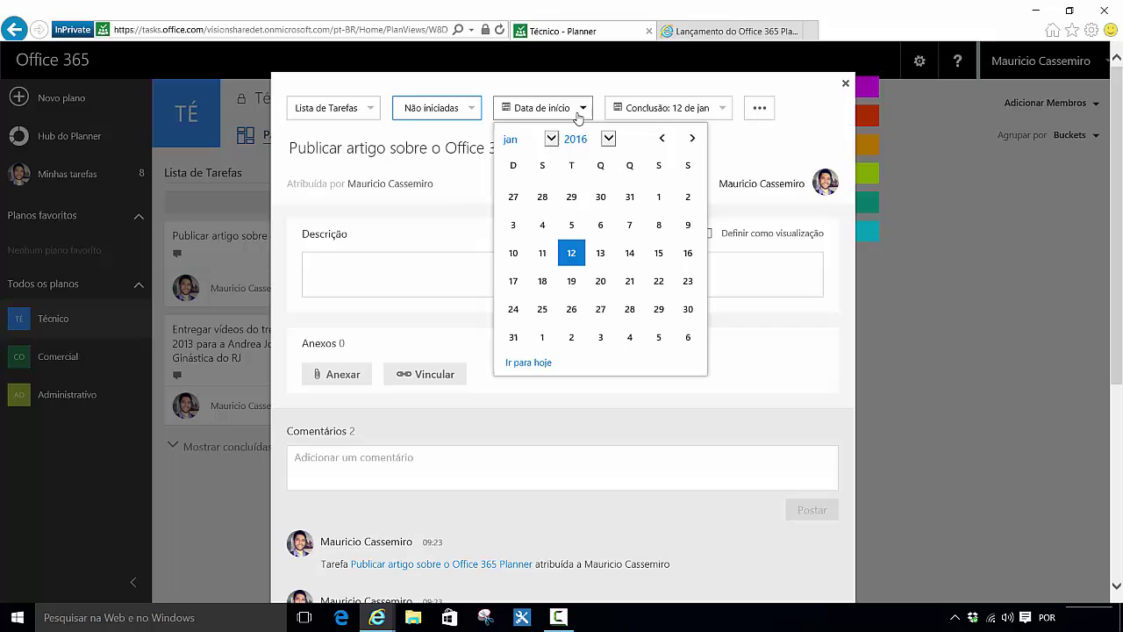
left_click(686, 112)
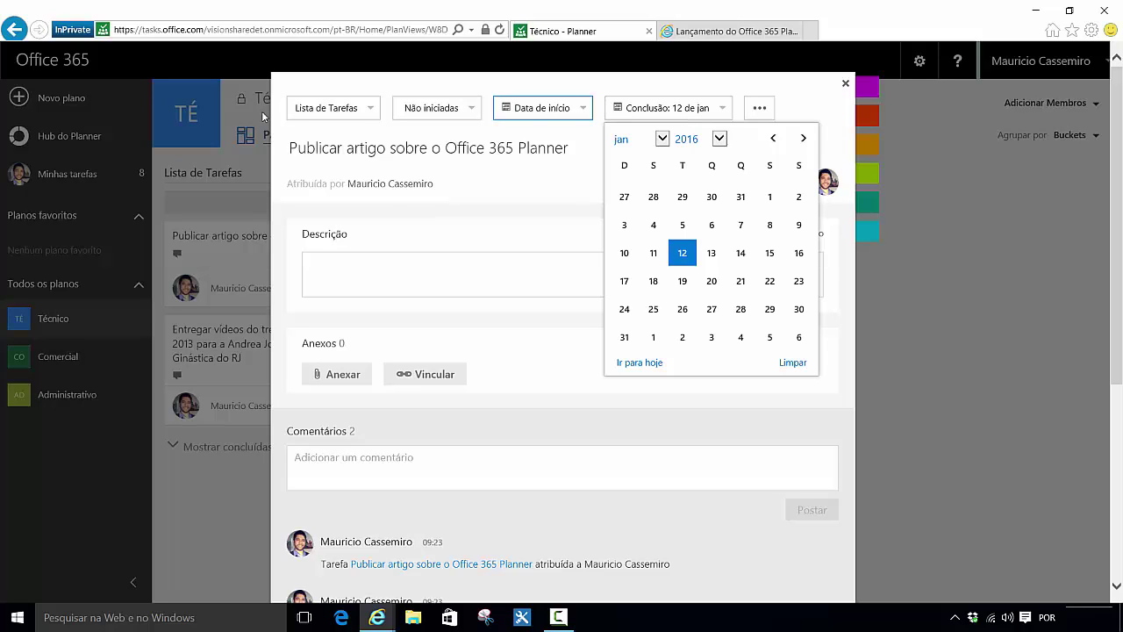
Step: Set the task's progress to Em andamento and both its start and due dates to 12 January 2016
left_click(456, 108)
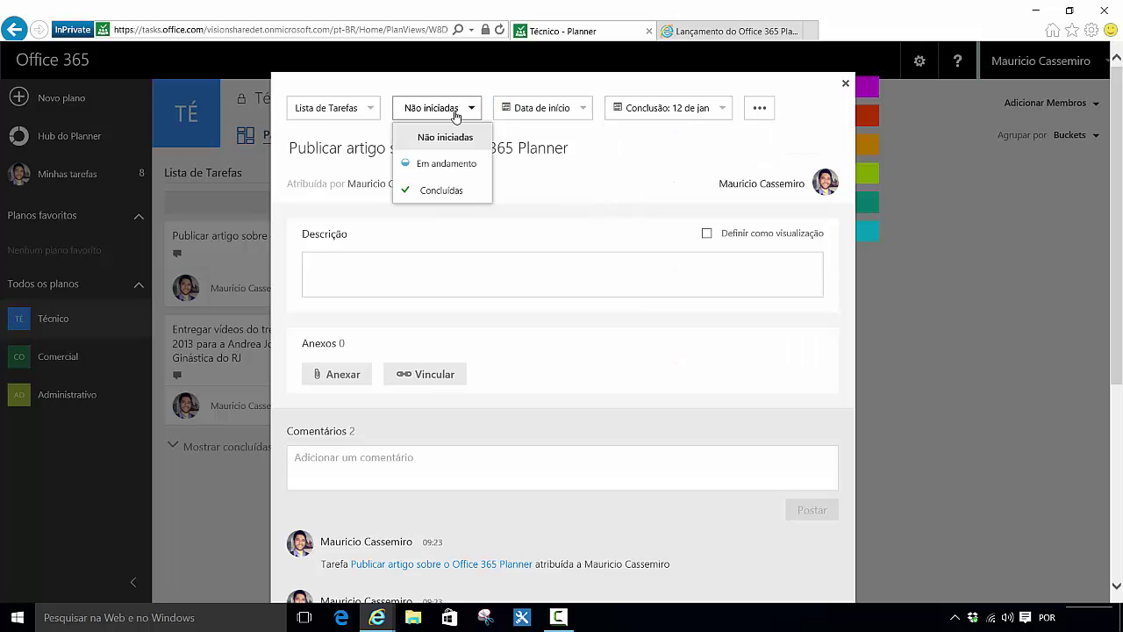
left_click(457, 165)
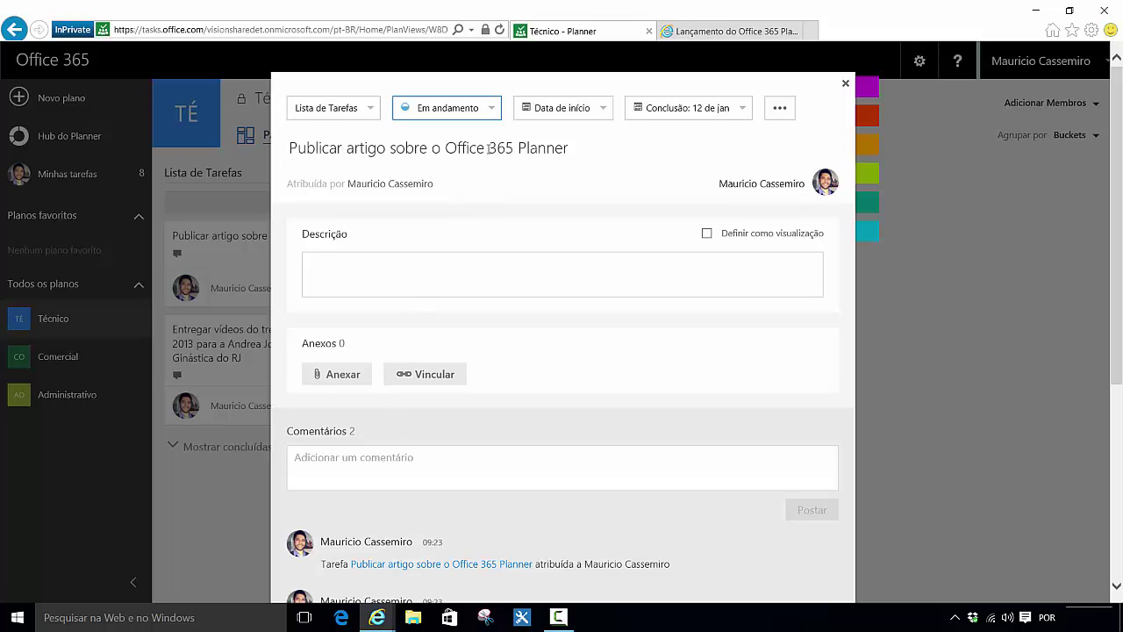
left_click(590, 112)
left_click(590, 254)
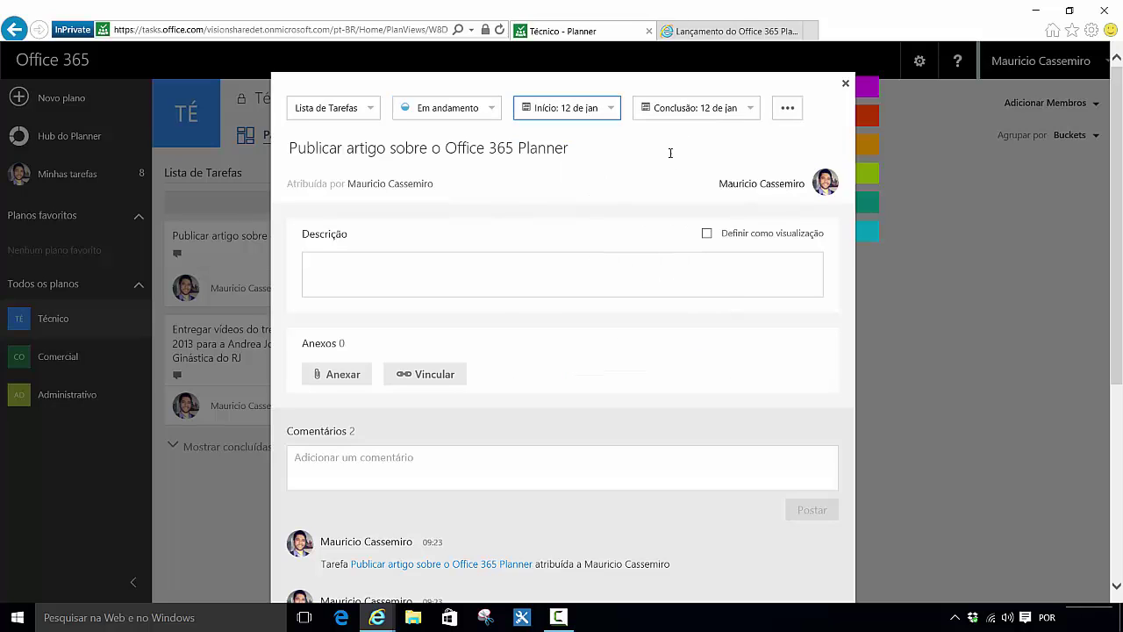
left_click(701, 109)
left_click(711, 254)
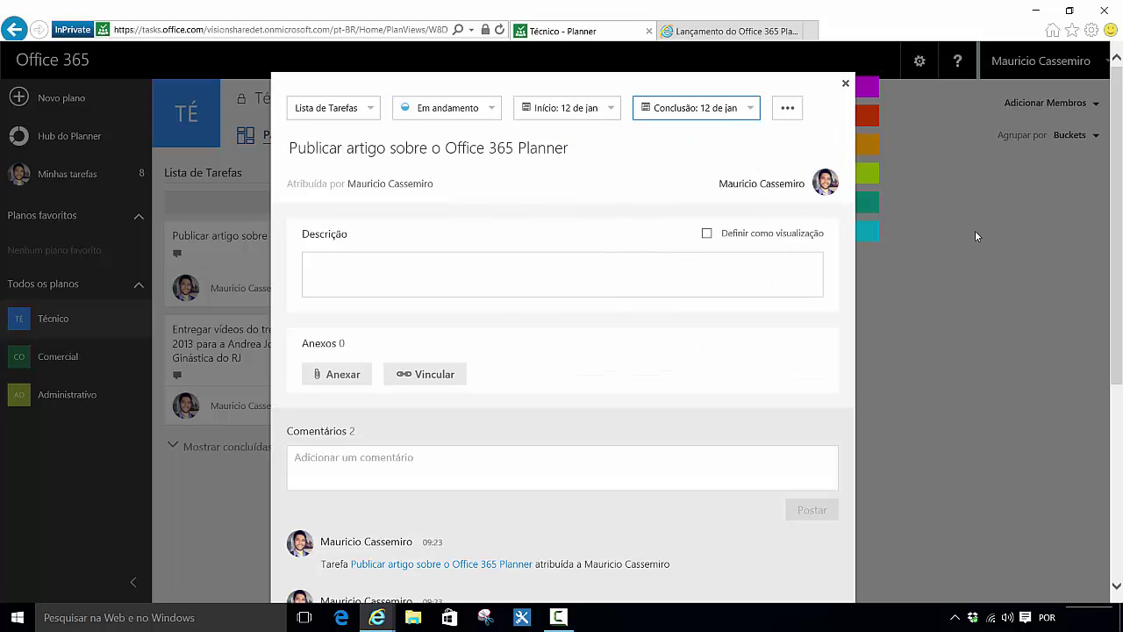
Step: Review the task's additional options and place the cursor in its description field
left_click(787, 109)
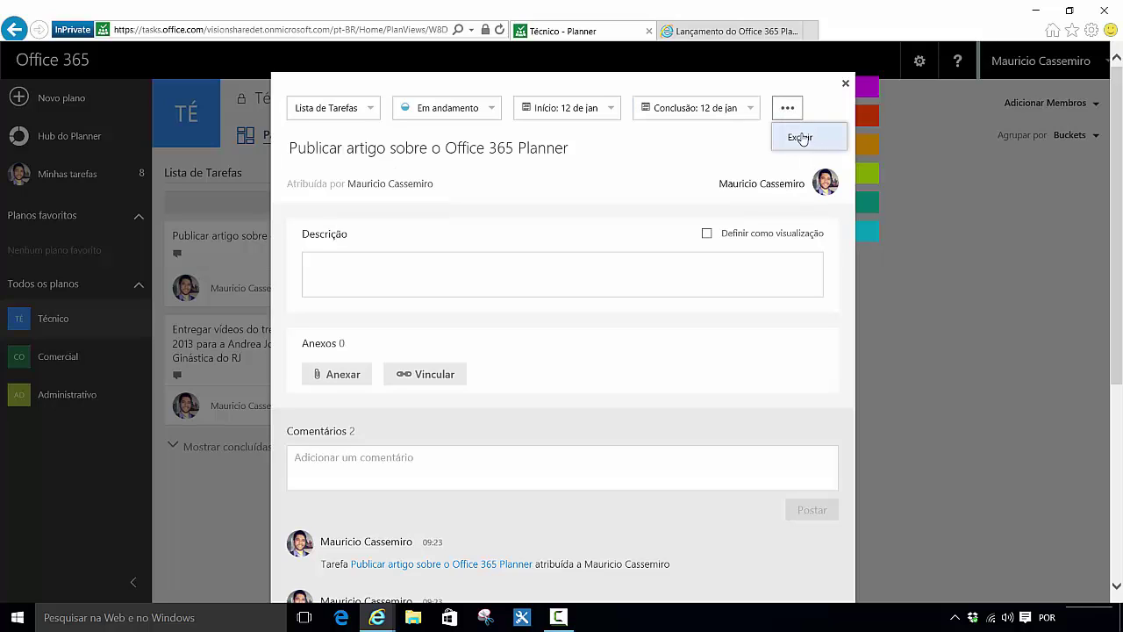
left_click(761, 92)
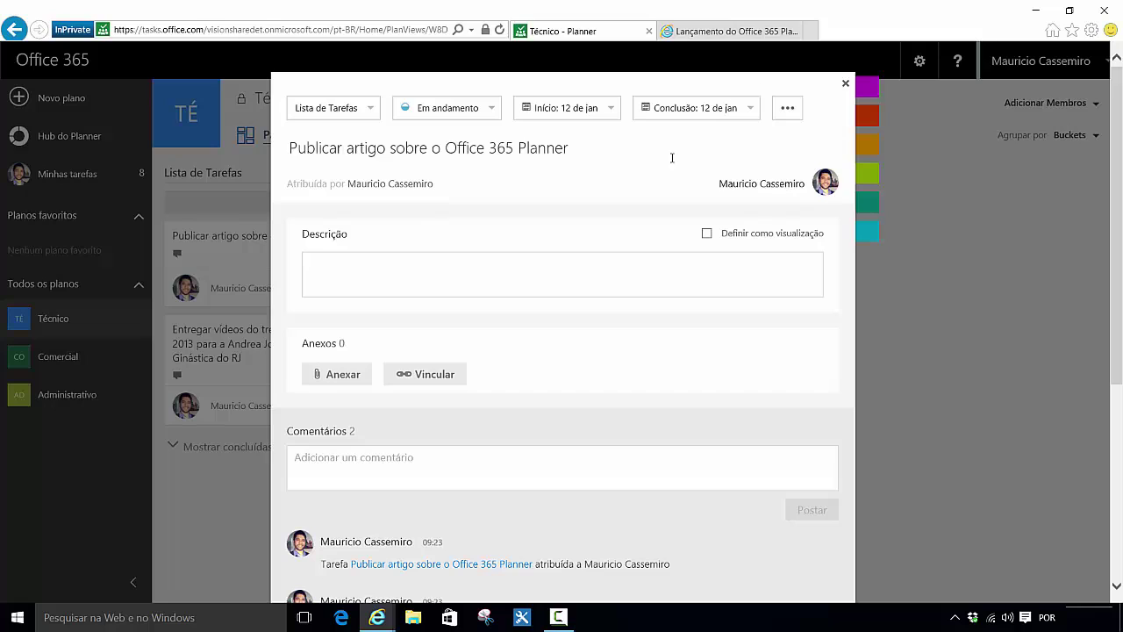
left_click(355, 288)
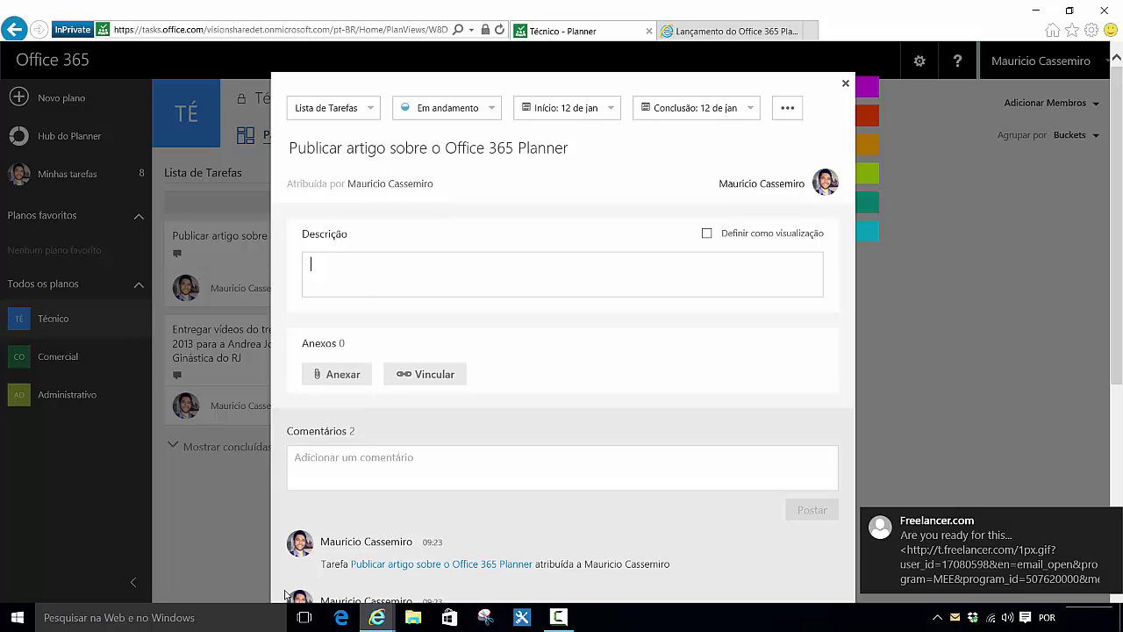
Step: Switch to Word 2016 and create a document from the Papai Noel letter template
left_click(223, 616)
type("word")
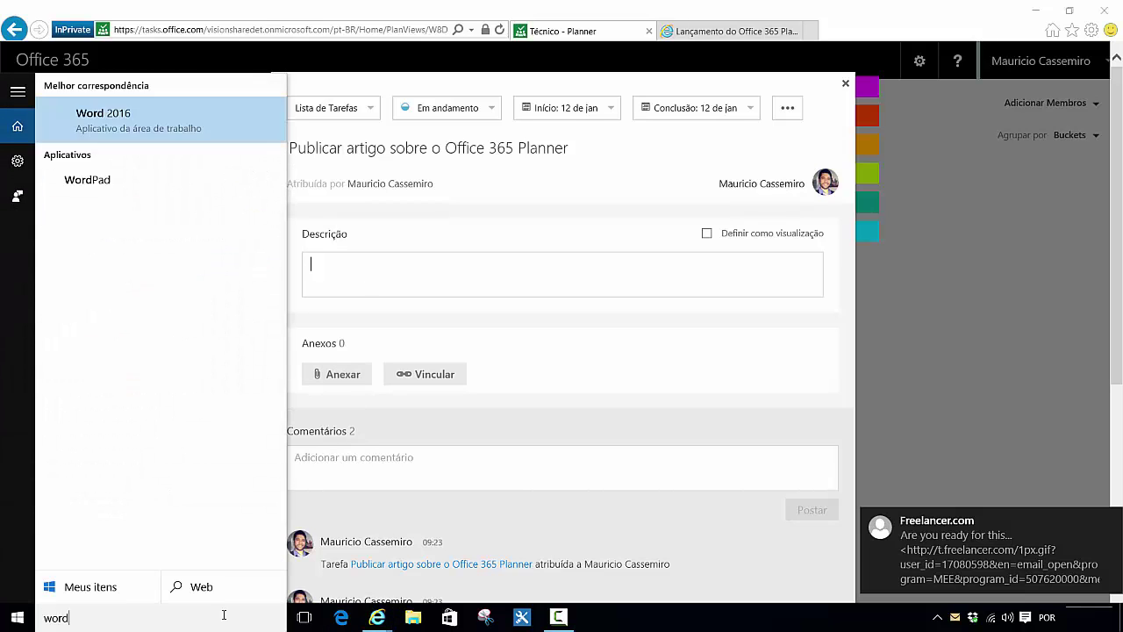
key("Return")
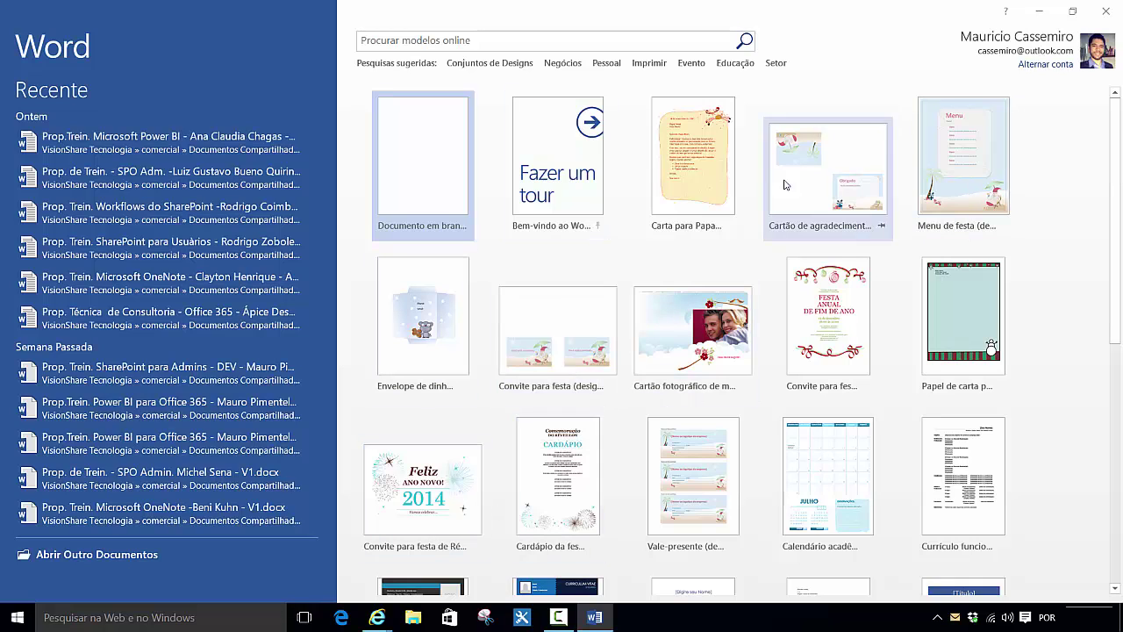
left_click(702, 138)
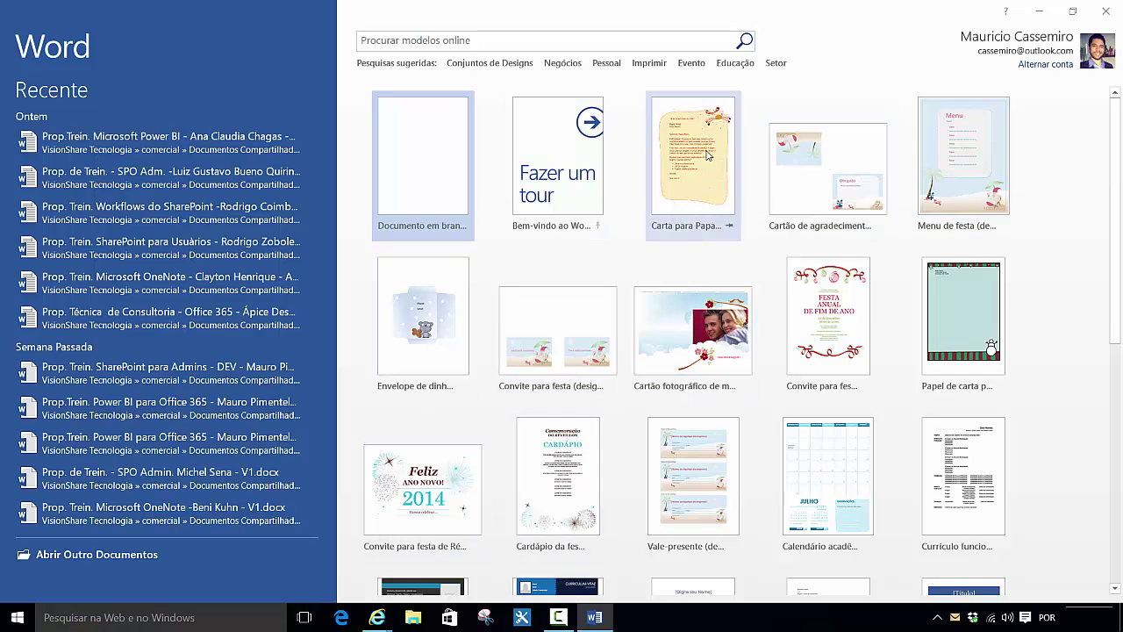
left_click(624, 256)
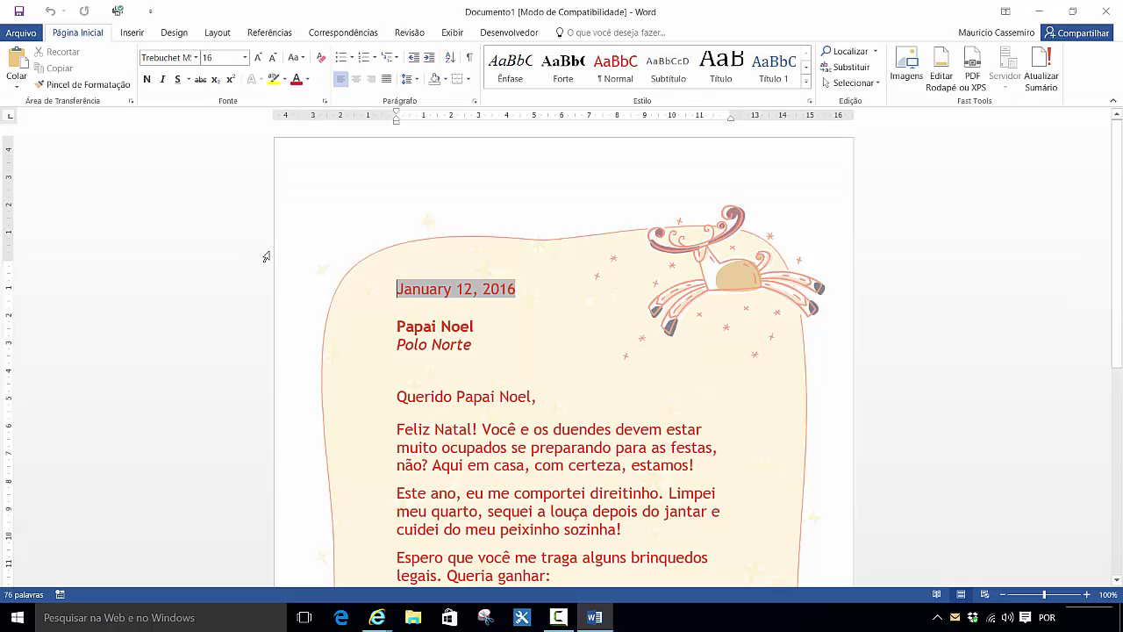
Step: Start saving the letter under a new name in the OneDrive - VisionShare Tecnologia Documents folder
left_click(21, 33)
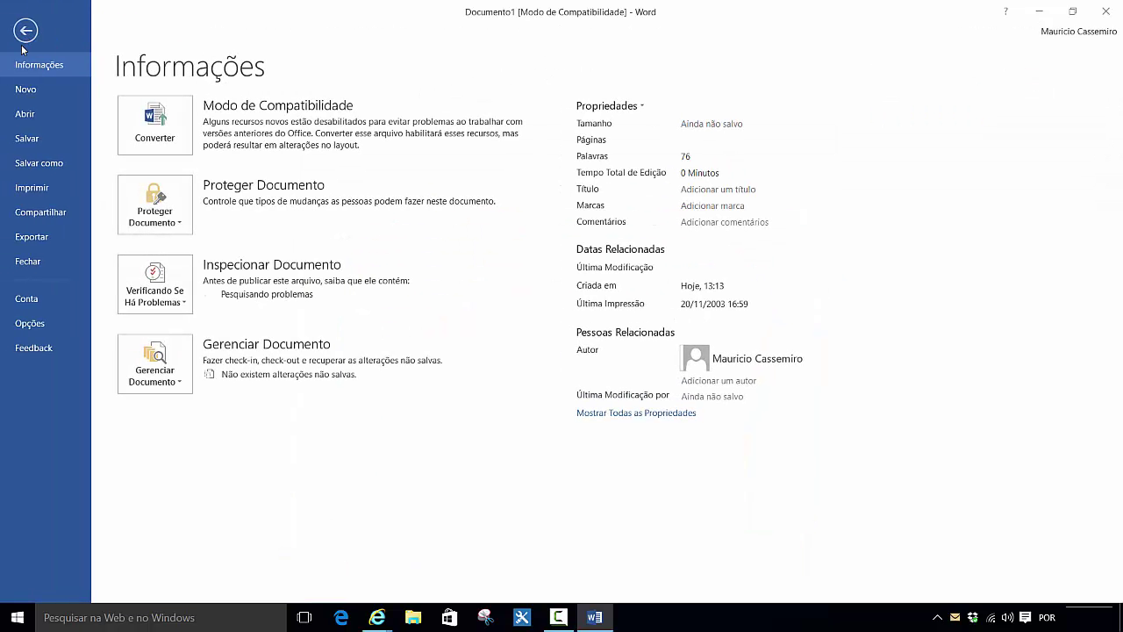
left_click(43, 168)
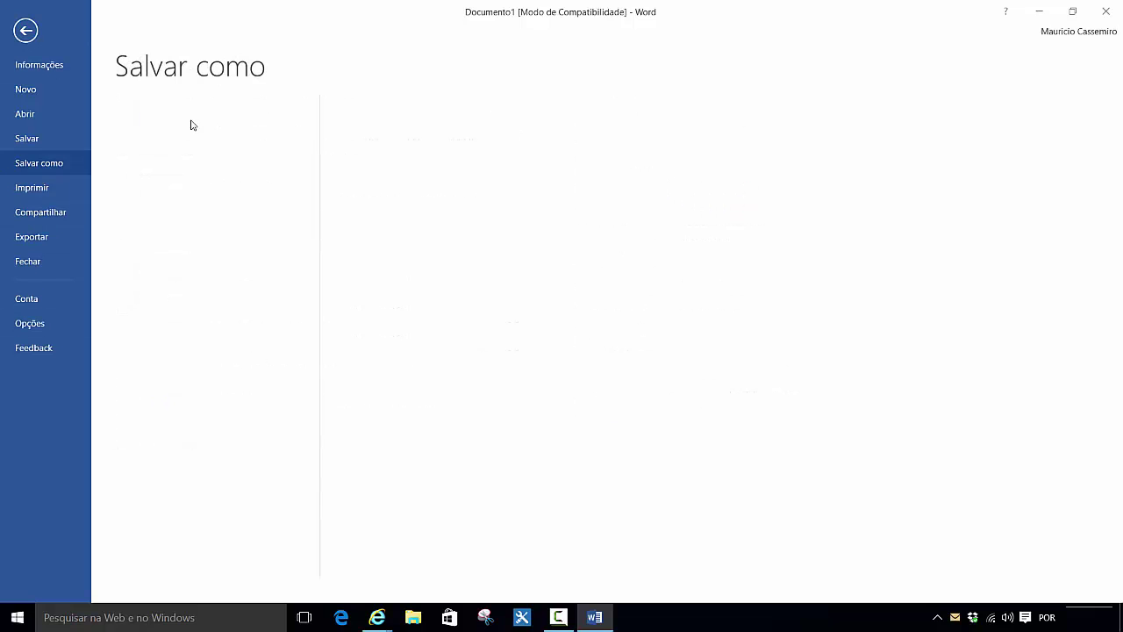
left_click(226, 120)
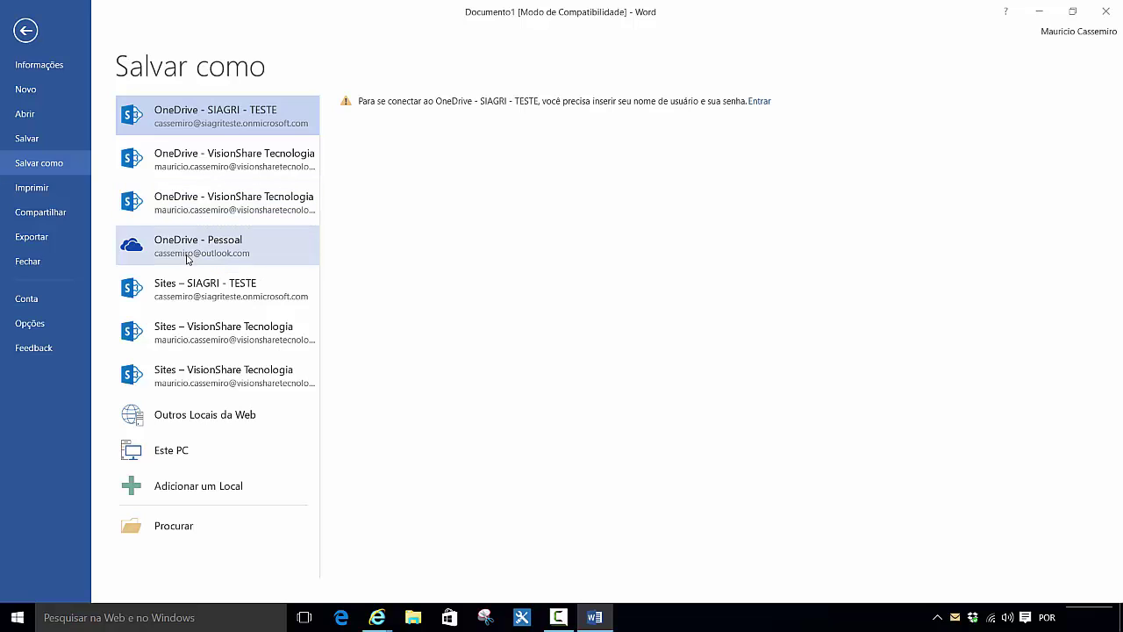
left_click(260, 158)
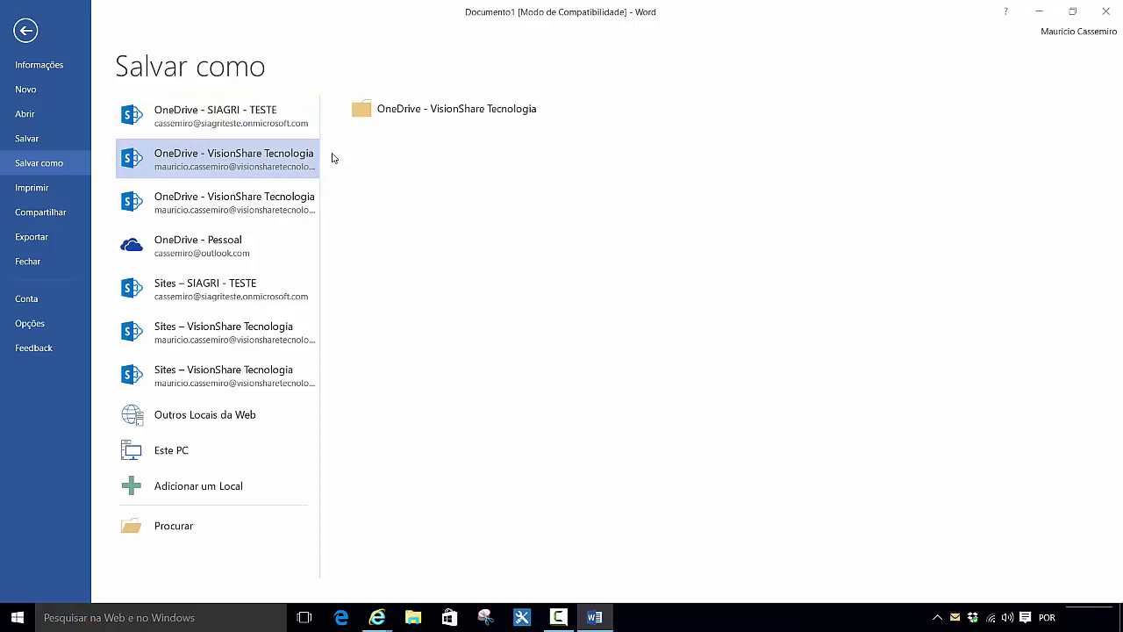
left_click(572, 112)
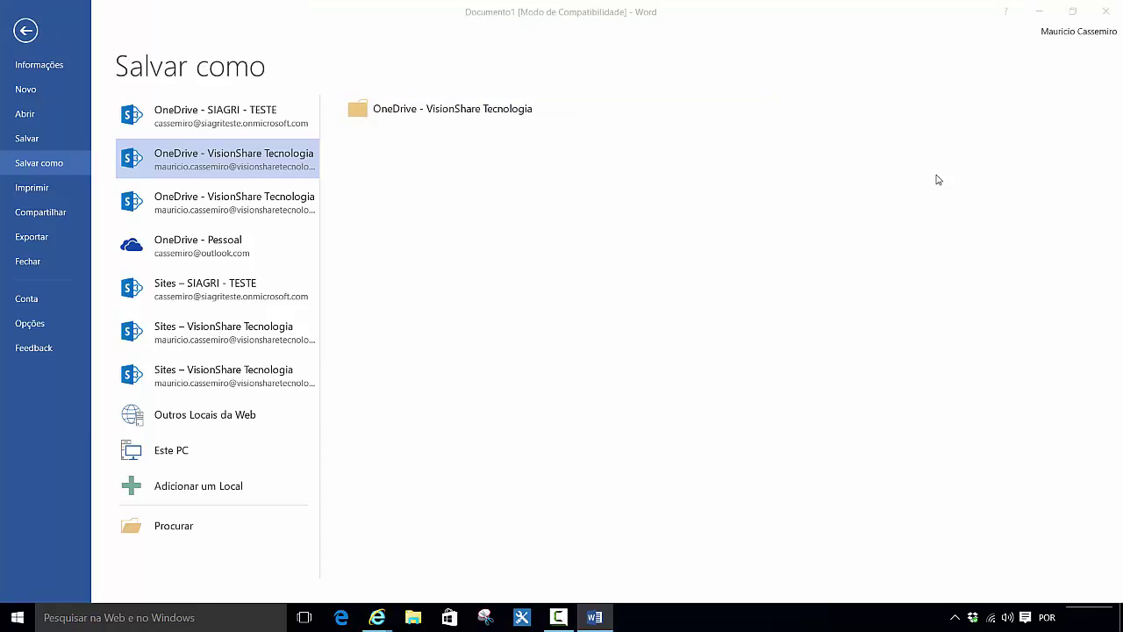
double_click(284, 16)
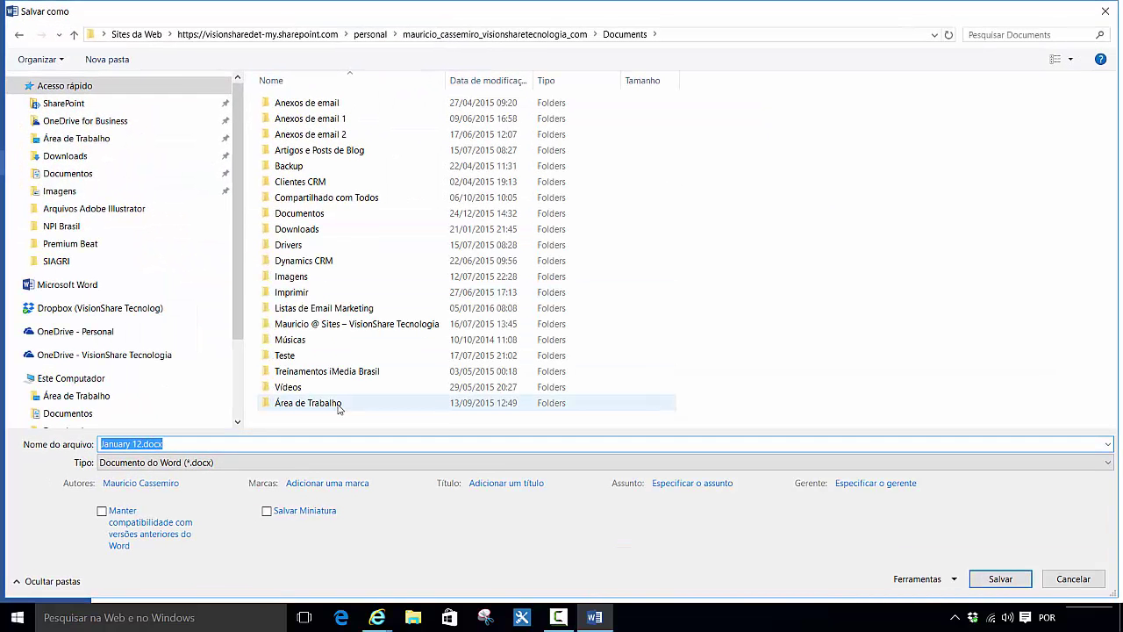
Step: Save the letter as "Carta para Papai Noel.docx", converting it to the current Word format, and close Word
left_click(138, 444)
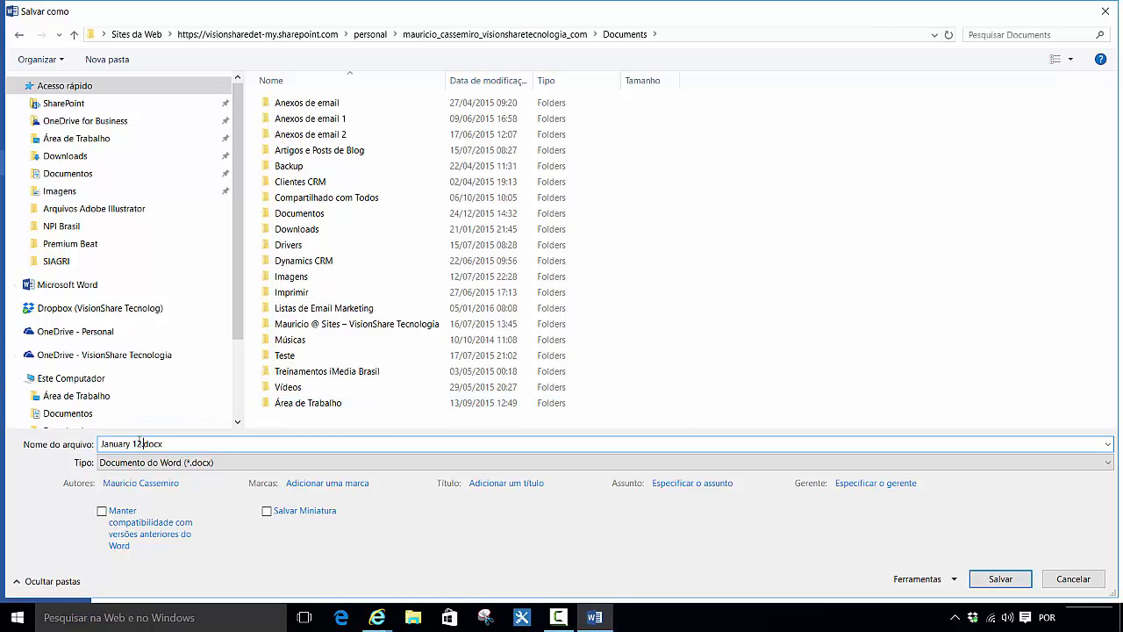
left_click_drag(139, 444, 101, 444)
key("BackSpace")
key("Delete")
type("Carta para Papai Noel")
left_click_drag(215, 444, 4, 445)
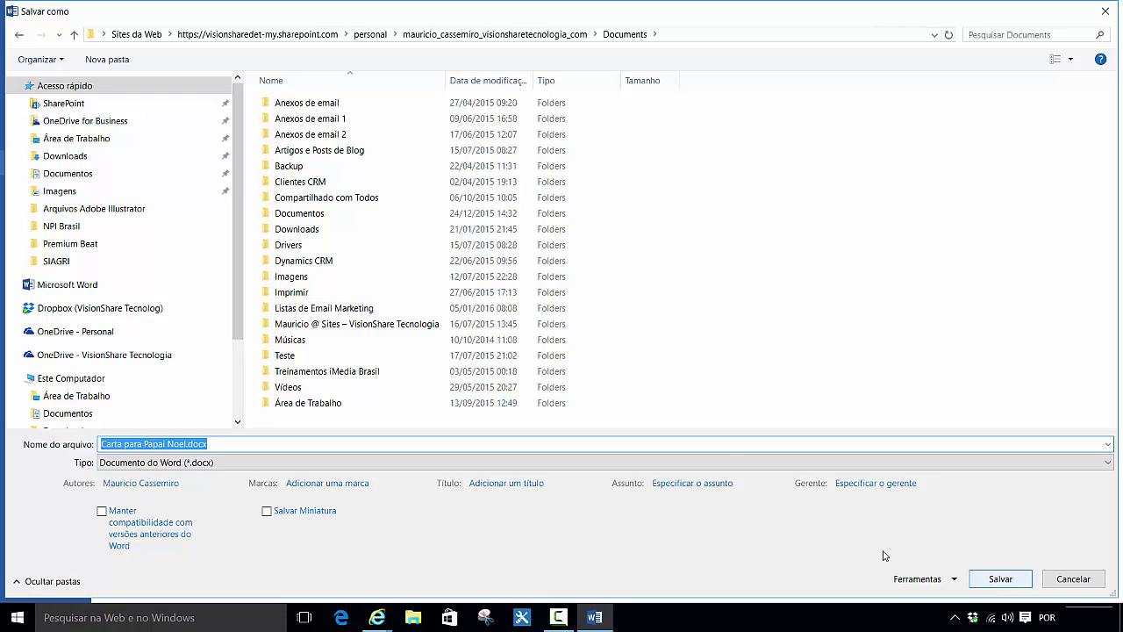
left_click(988, 580)
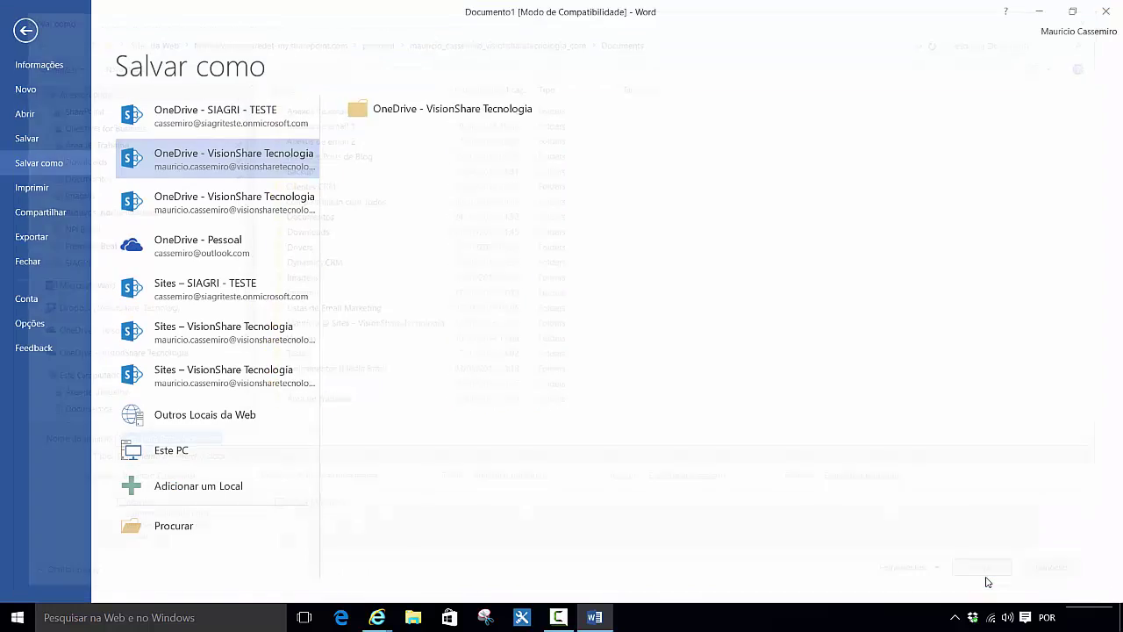
left_click(612, 346)
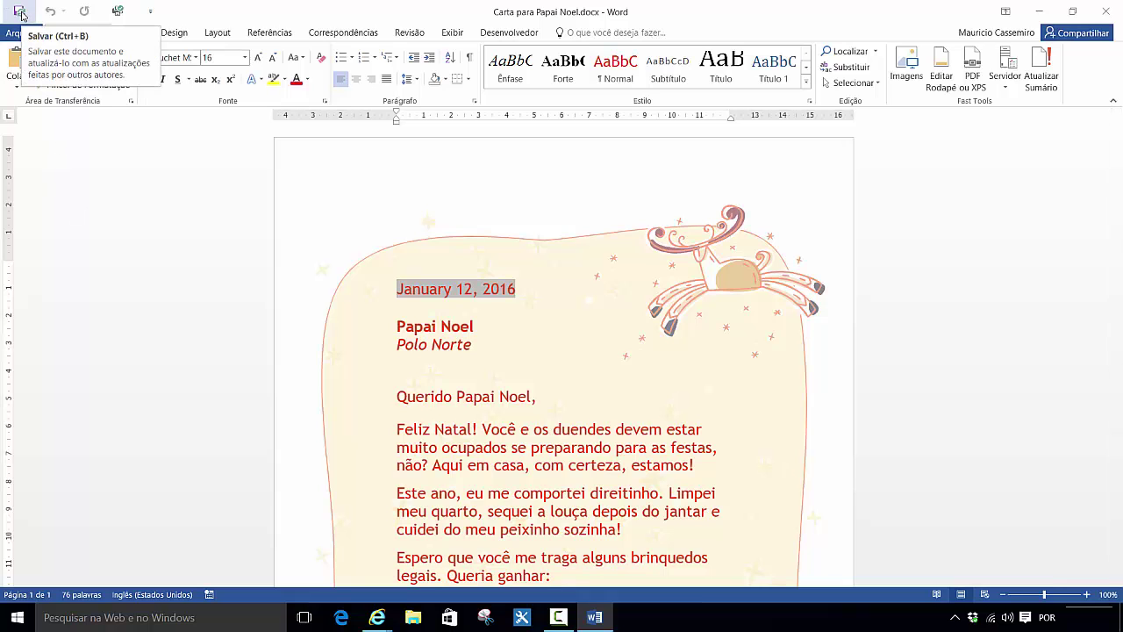
left_click(1105, 11)
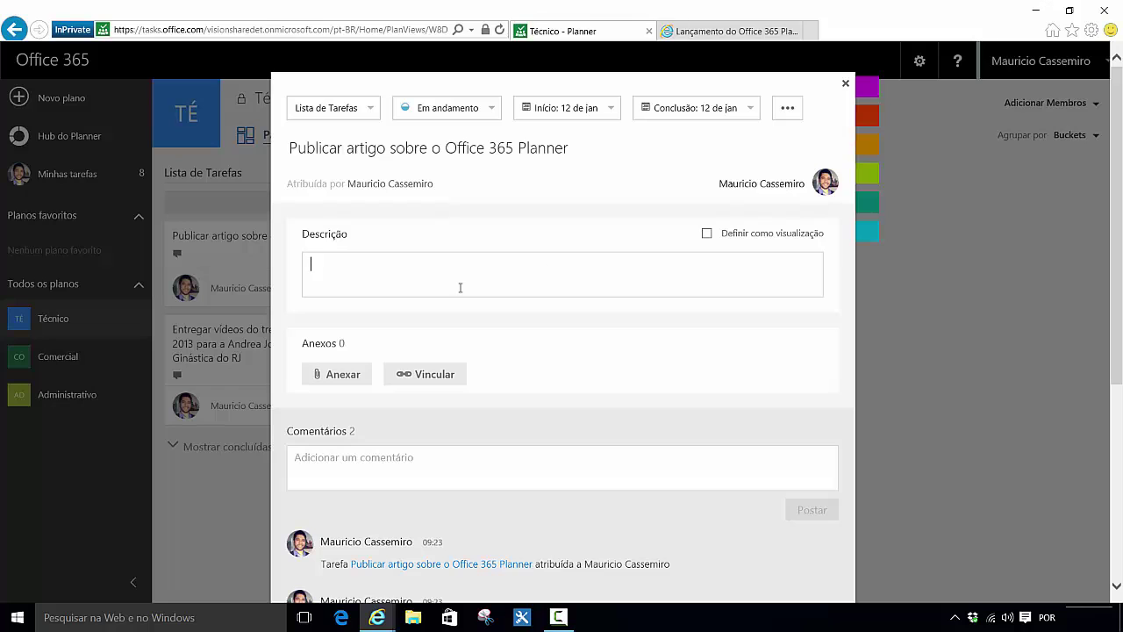
Step: Try to attach a file to the Planner task, and examine the display text and address fields for linking one
left_click(348, 373)
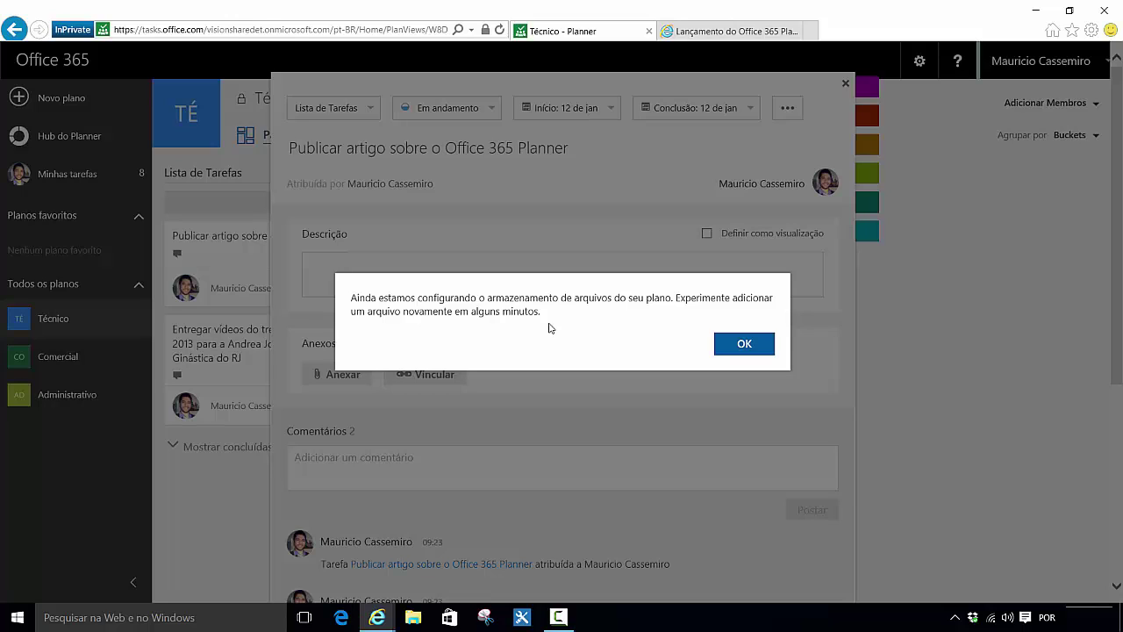
left_click(741, 345)
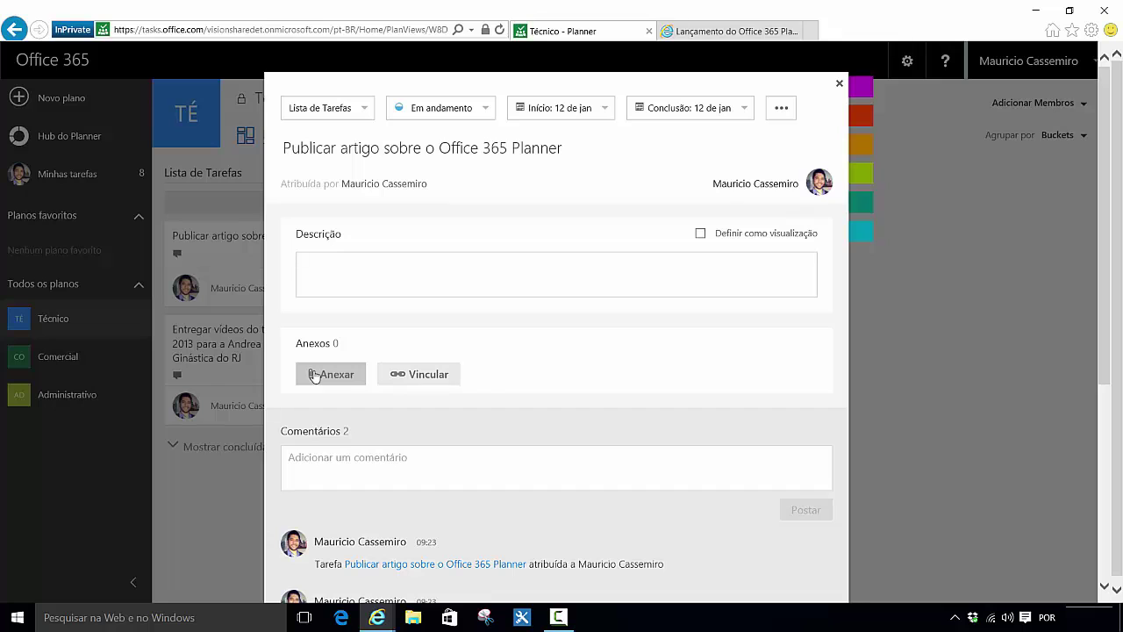
left_click(454, 377)
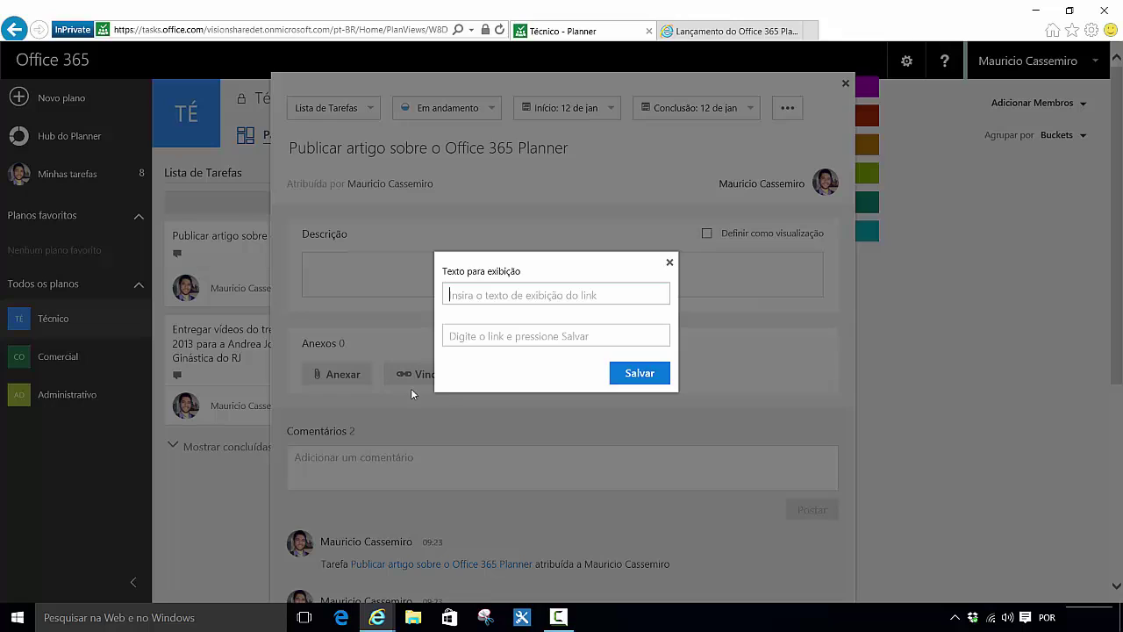
left_click(507, 295)
left_click(546, 338)
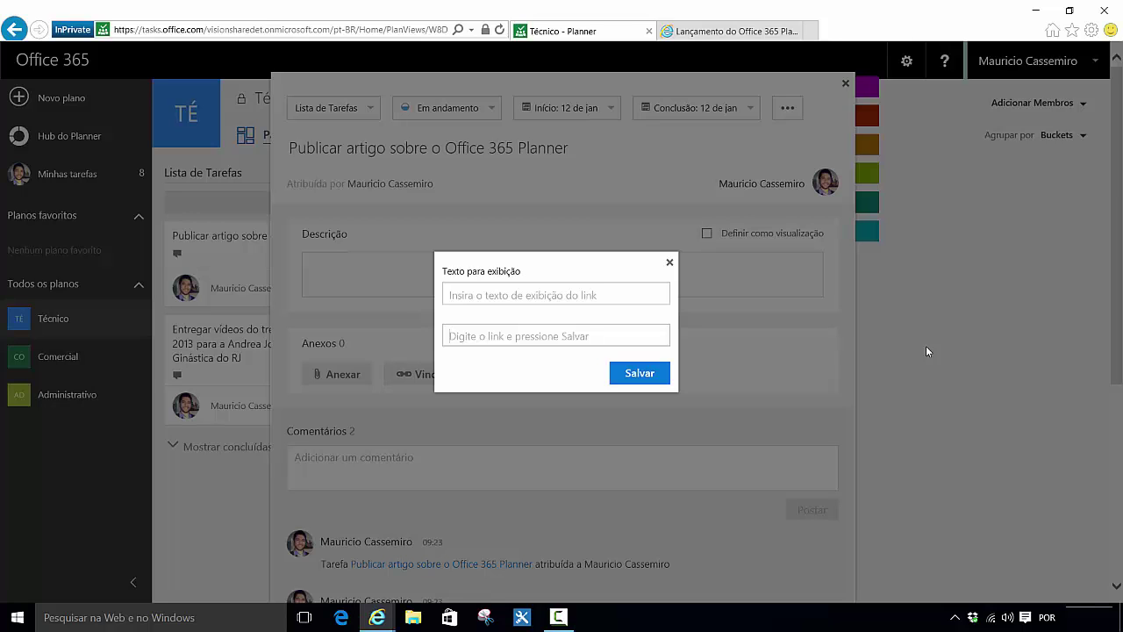
left_click(669, 261)
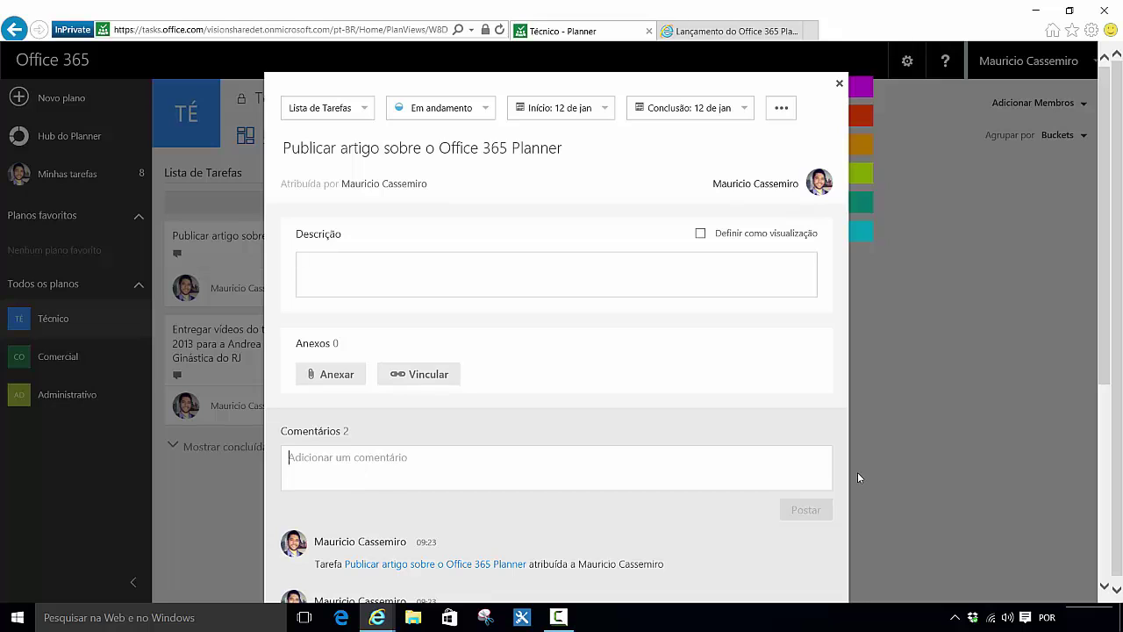
Step: Post the comment "Estou quase chegando à 50% da conclusão da minha tarefa" on the task
scroll(769, 425, "down", 4)
scroll(769, 424, "up", 4)
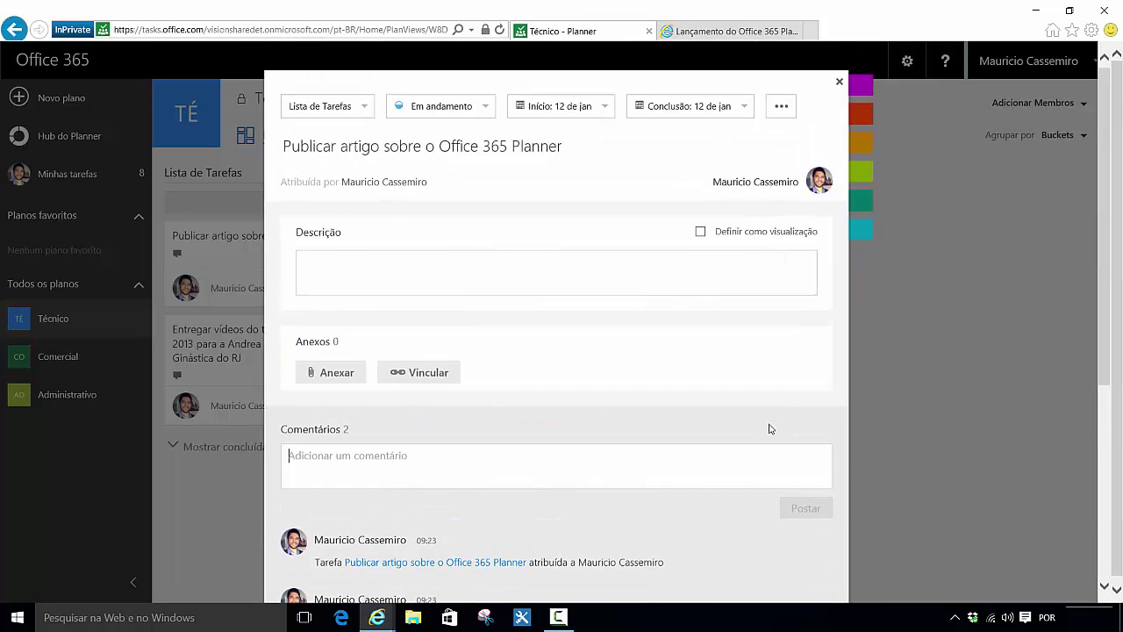
scroll(768, 425, "down", 1)
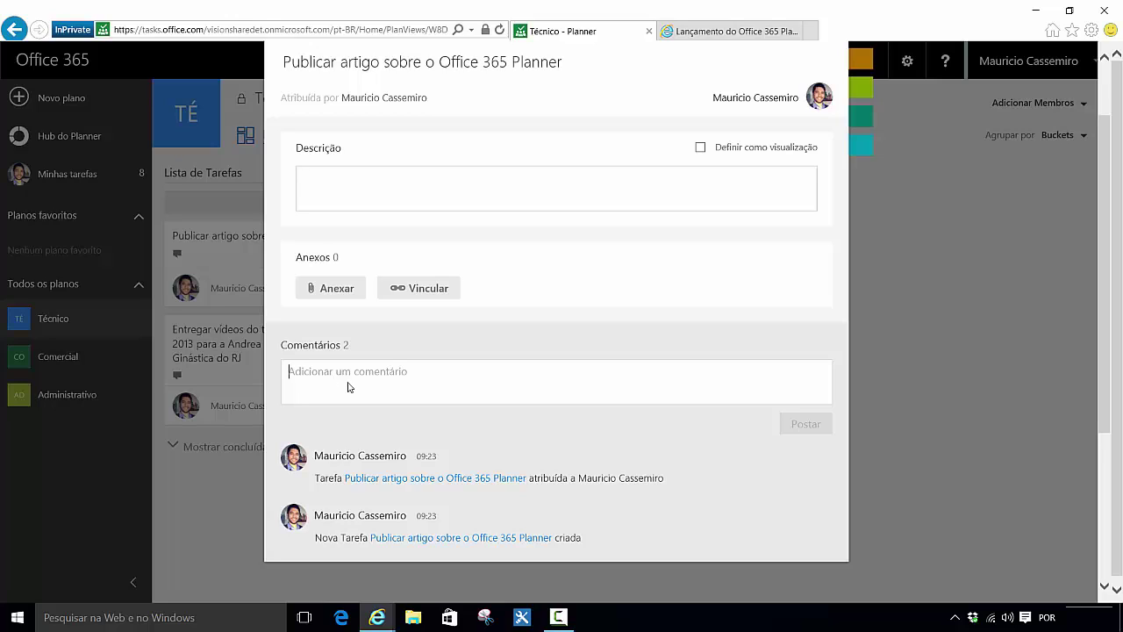
type("Est")
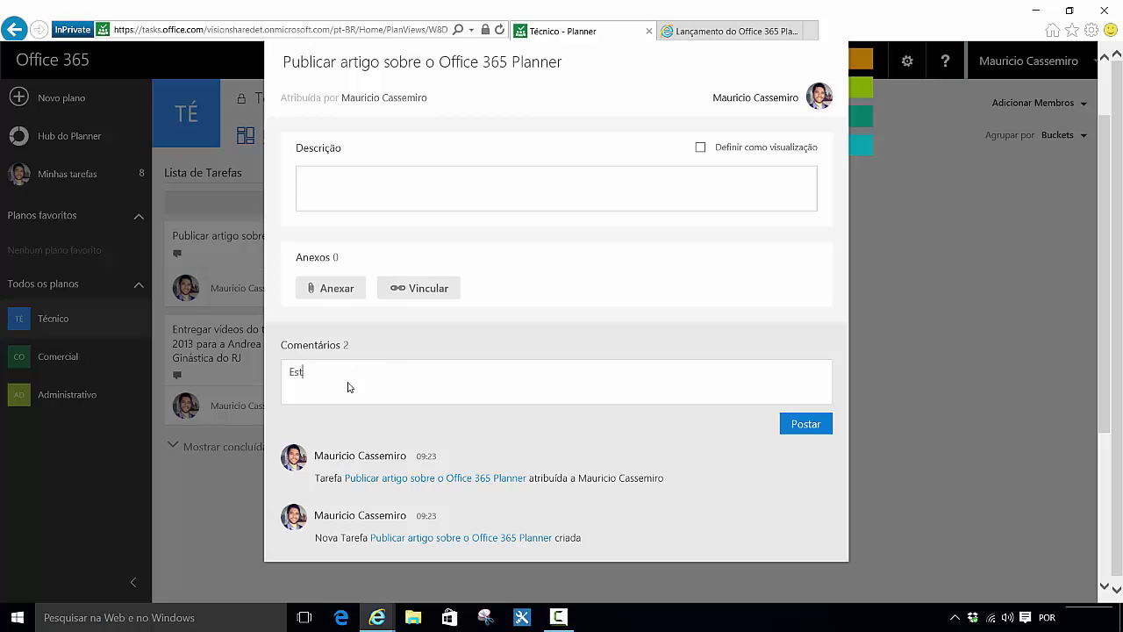
type("ou quase chegando à 50% da conclusão da minha")
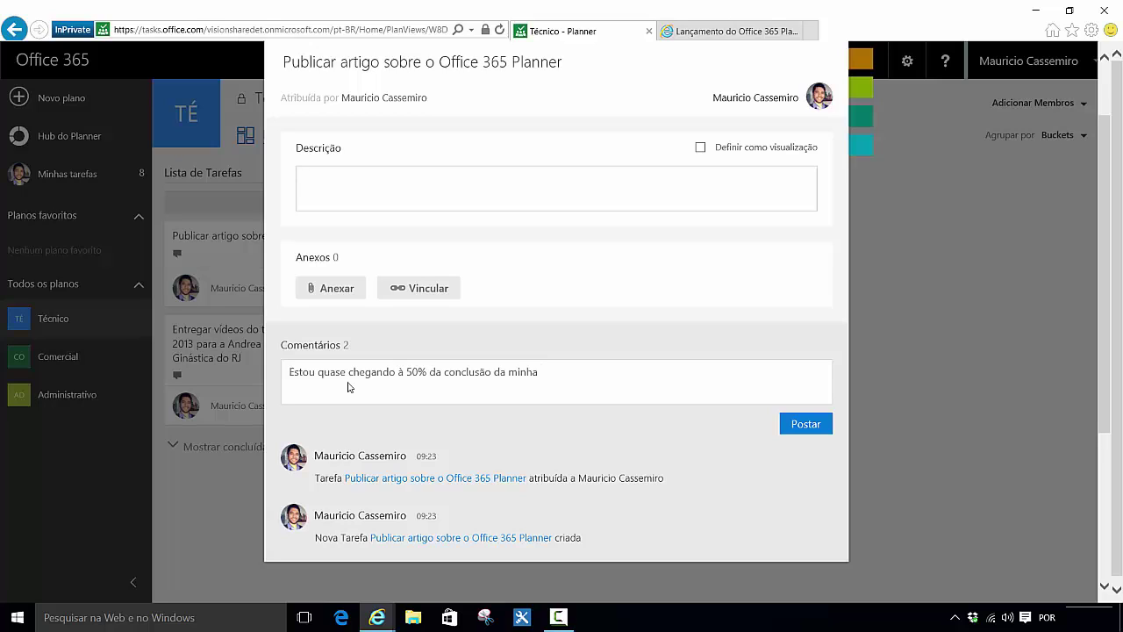
type("tarefa")
left_click(806, 424)
scroll(638, 396, "down", 4)
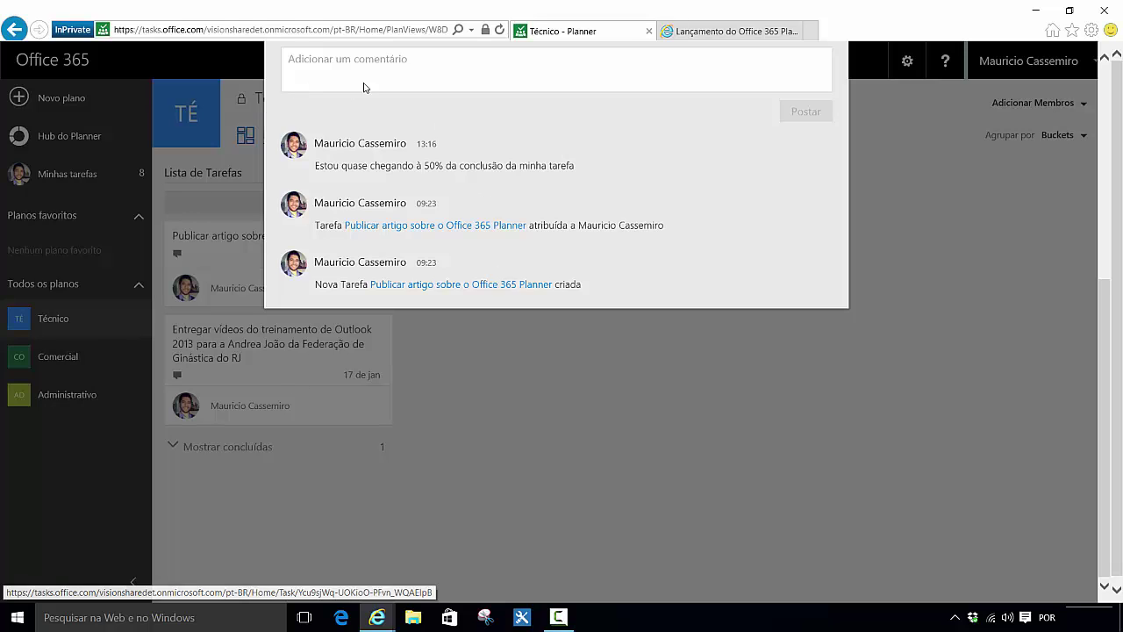
scroll(430, 316, "up", 4)
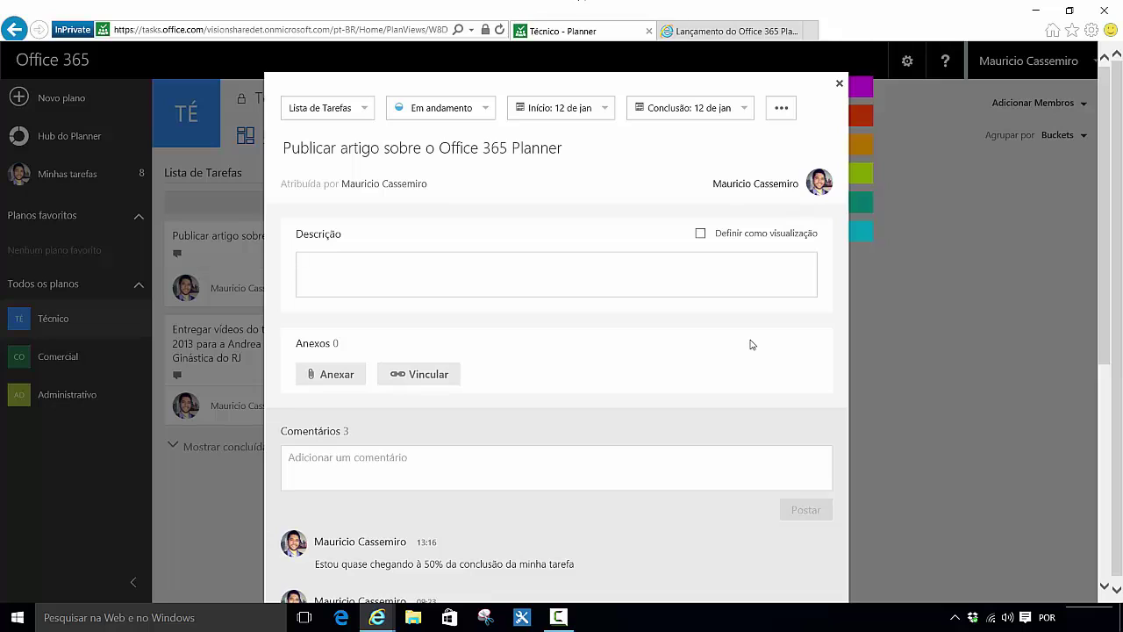
Step: Try to apply the red label to the task with the label text URGENTE
mouse_move(855, 88)
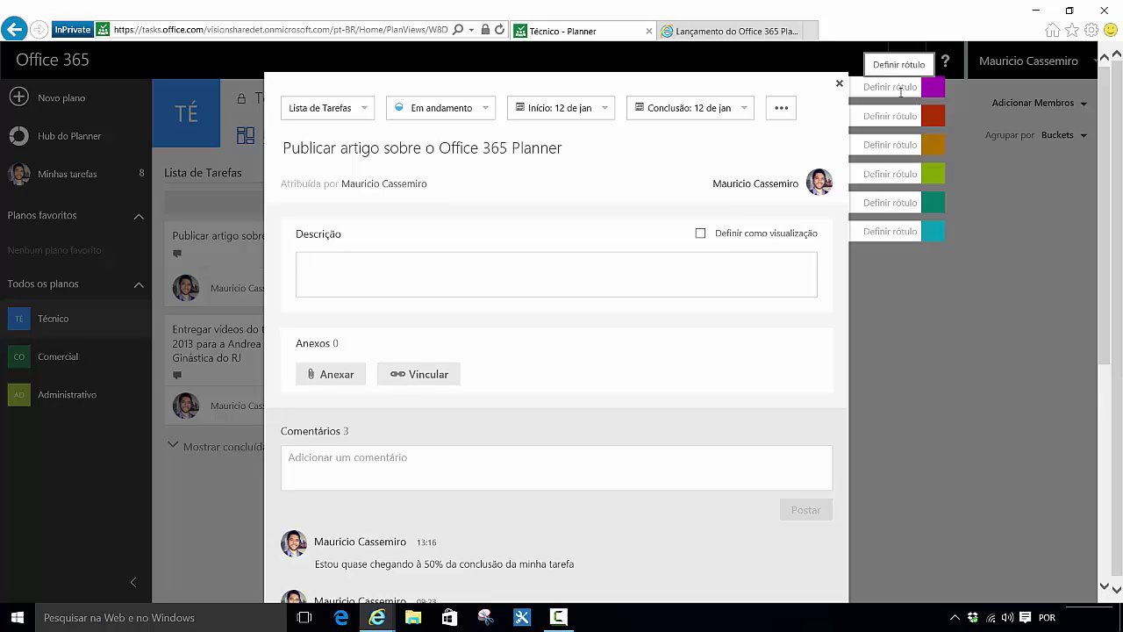
left_click(933, 115)
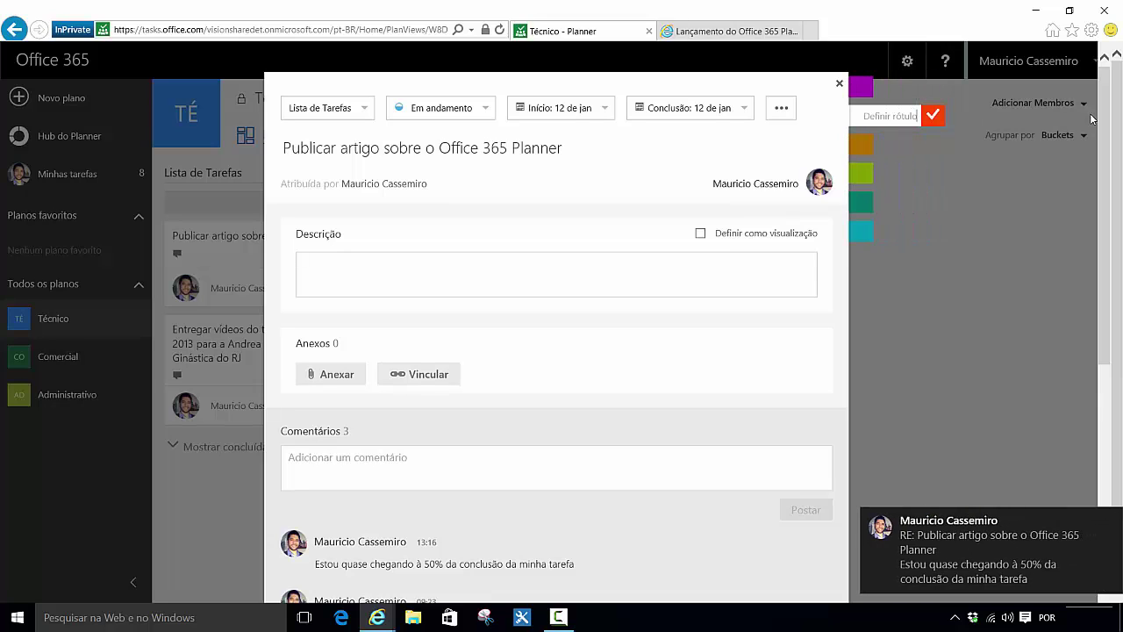
type("URGENTE")
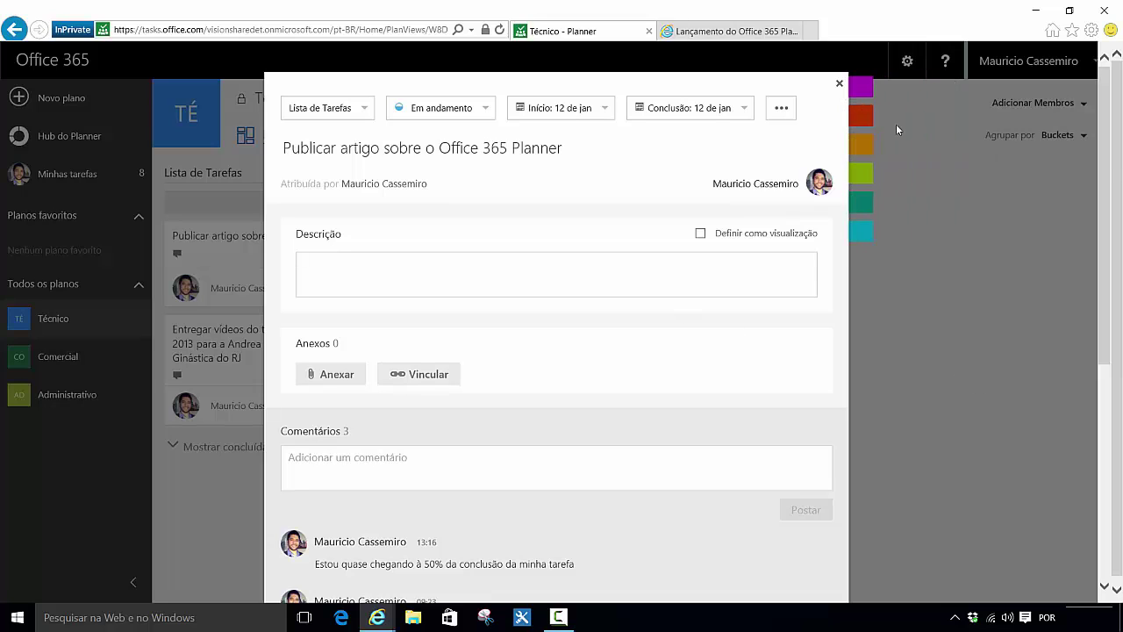
mouse_move(893, 122)
scroll(602, 457, "down", 5)
scroll(602, 457, "up", 5)
scroll(604, 458, "down", 5)
scroll(604, 457, "up", 5)
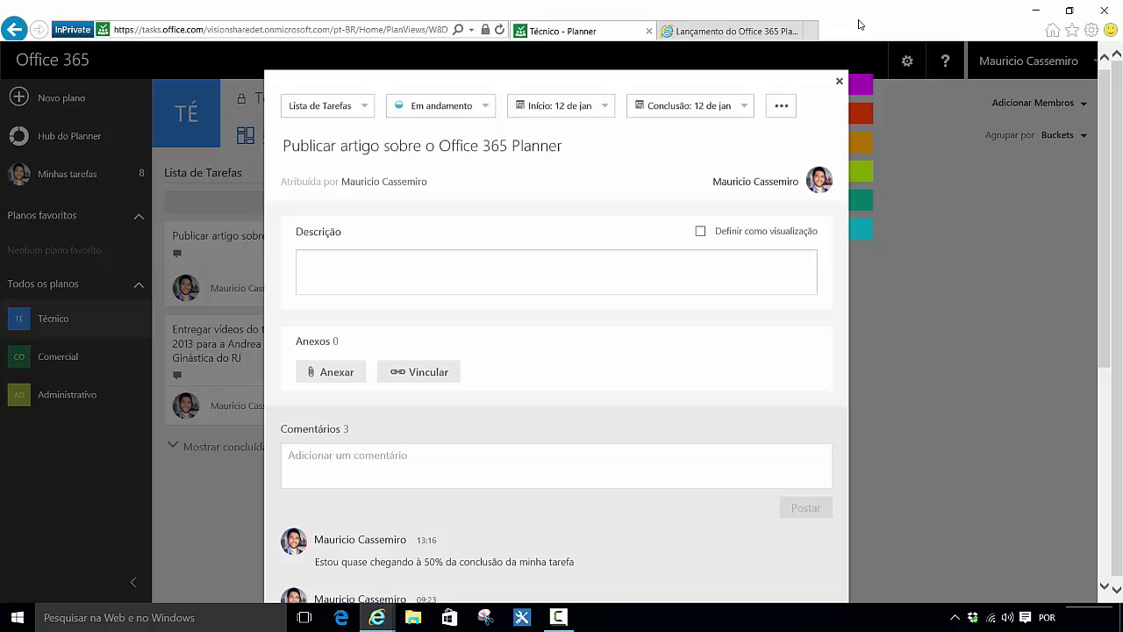
Step: Close the task and group the Técnico plan's board by Andamento
left_click(839, 83)
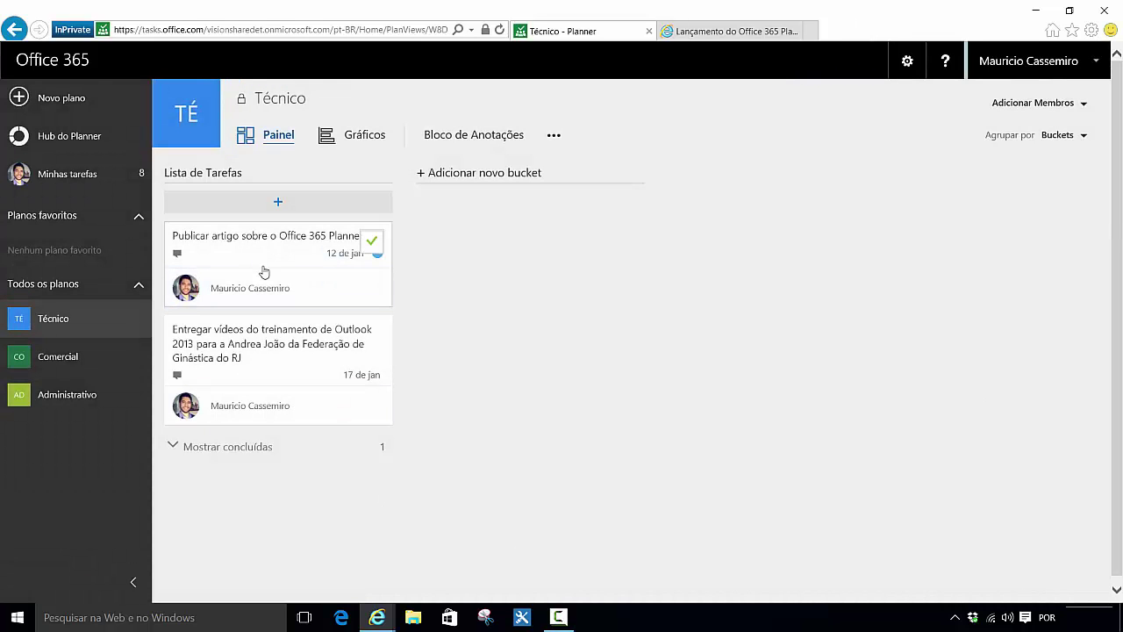
left_click(1083, 136)
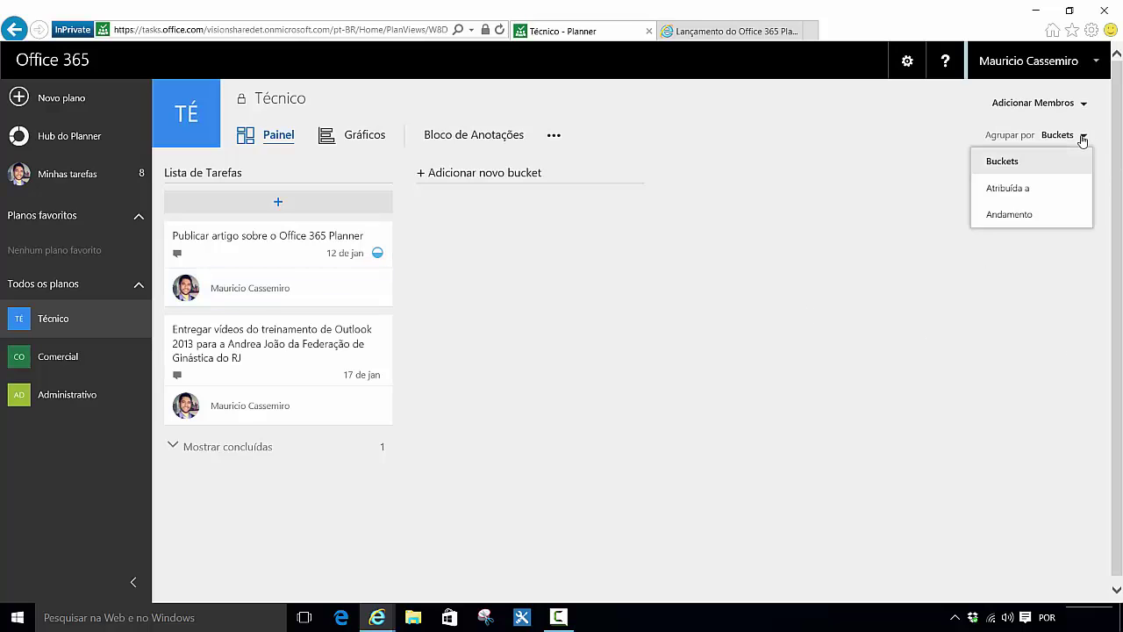
left_click(1009, 214)
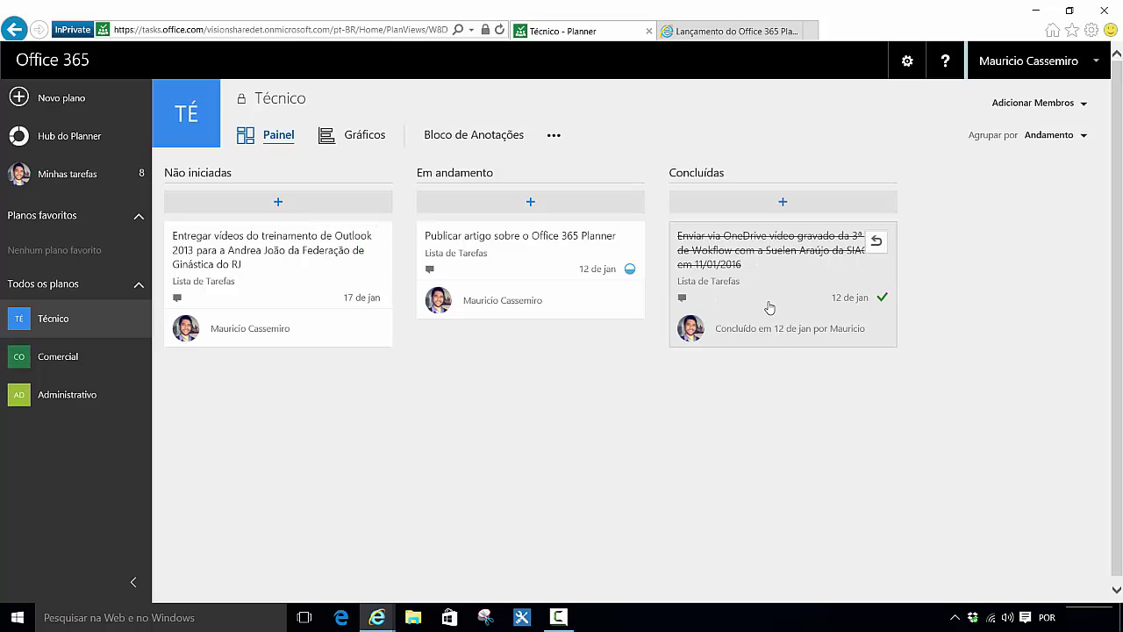
Step: Open the task about delivering the Outlook 2013 training videos, review its progress options and close it without changes
left_click(308, 261)
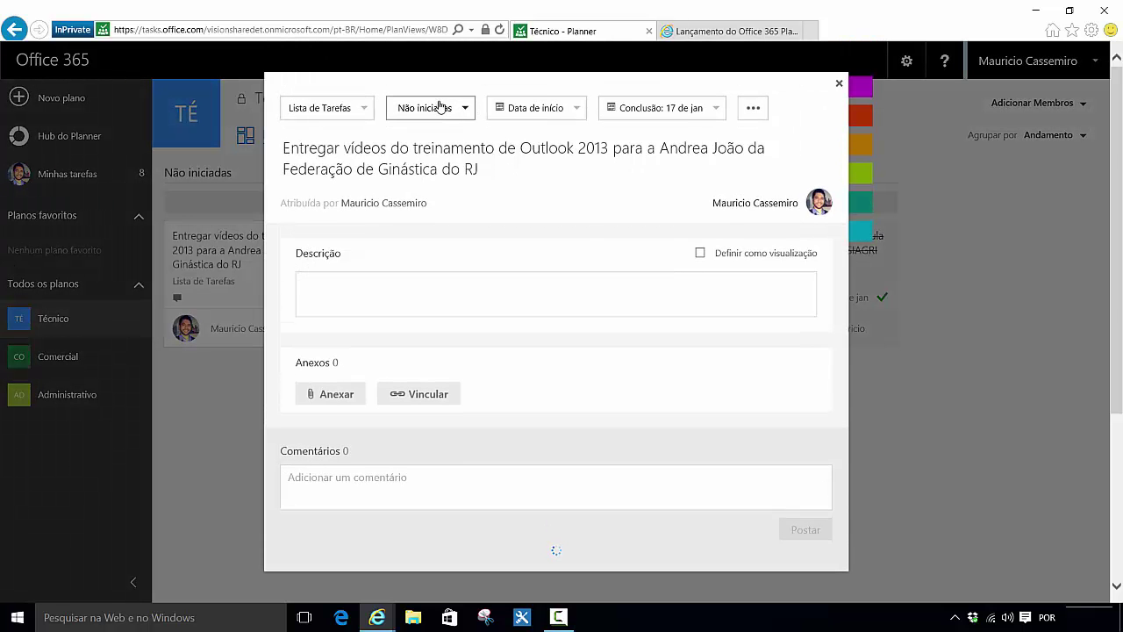
left_click(440, 105)
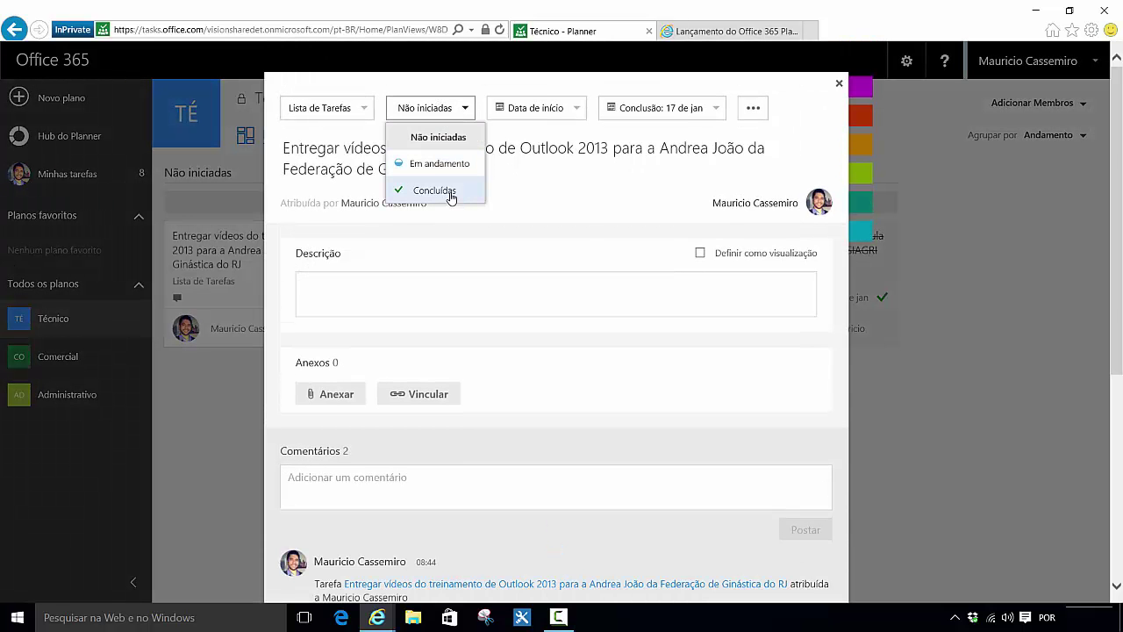
left_click(839, 83)
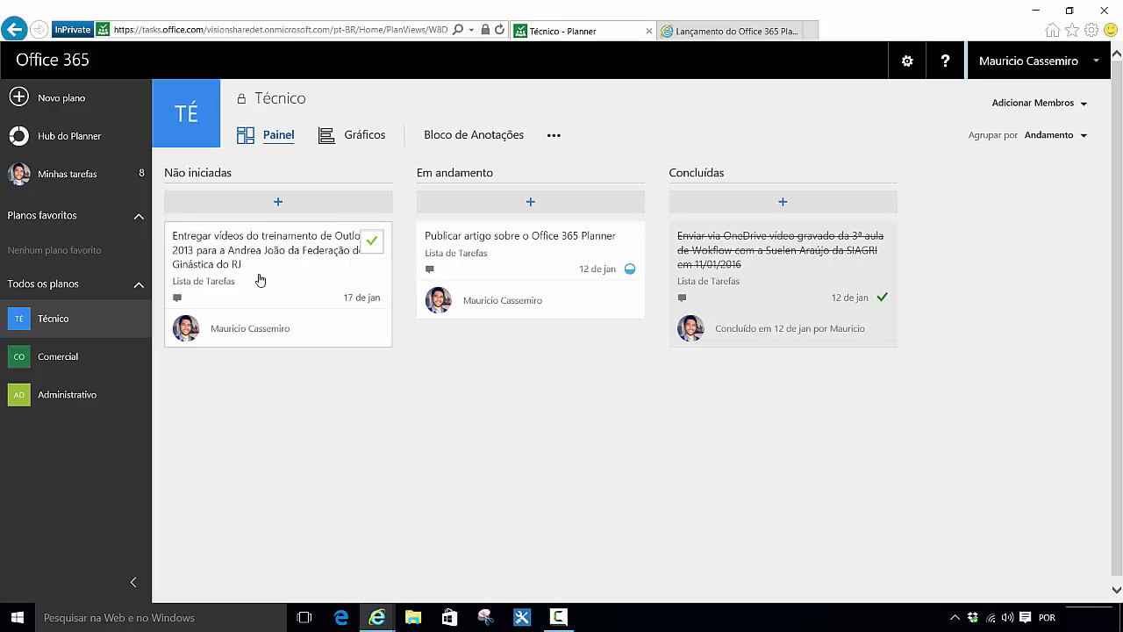
Step: Move the Outlook 2013 training videos task to the Em andamento column and back to Não iniciadas
left_click_drag(201, 252, 482, 263)
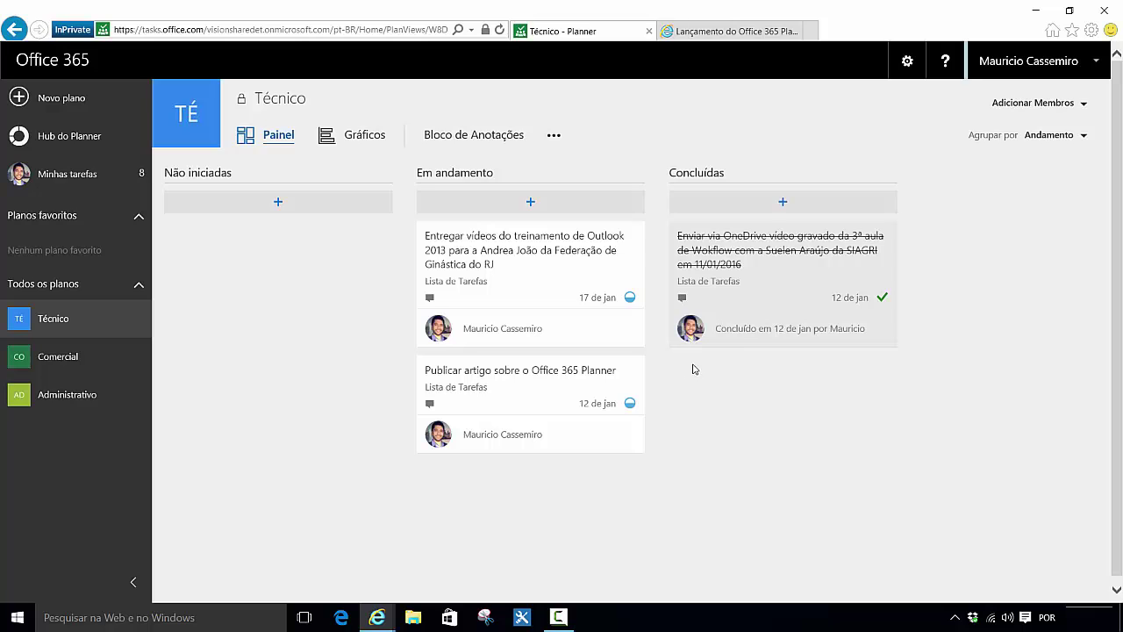
left_click_drag(531, 253, 308, 254)
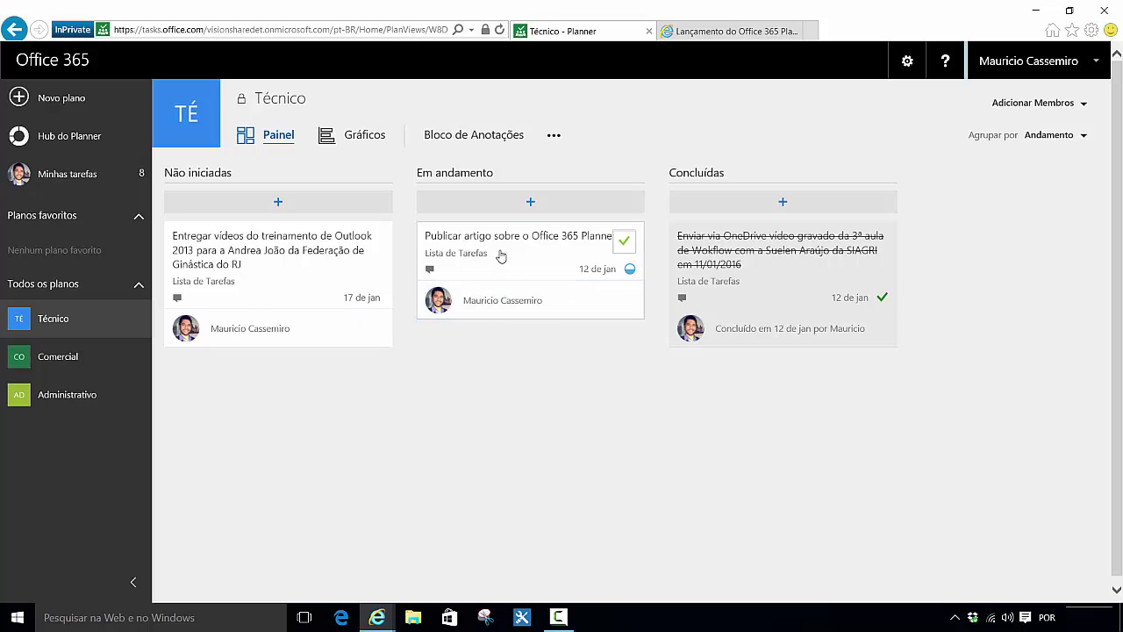
mouse_move(499, 257)
left_mouse_down()
mouse_move(745, 337)
mouse_move(509, 253)
left_mouse_up()
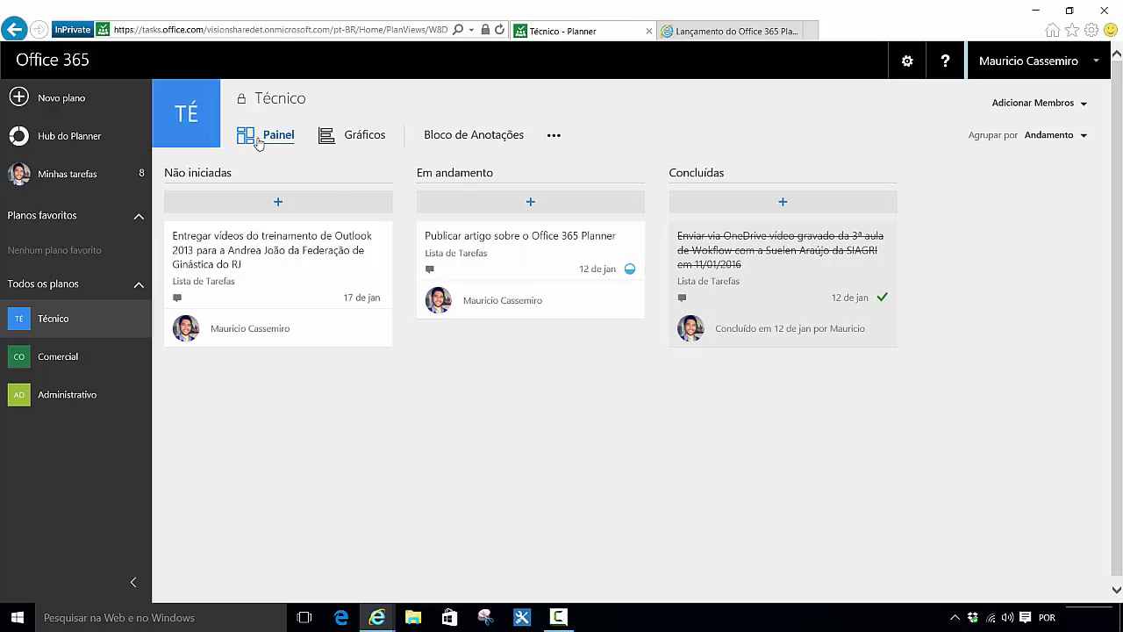
Step: View the Técnico plan's charts and look through the task cards on the Administrativo plan's board
left_click(356, 144)
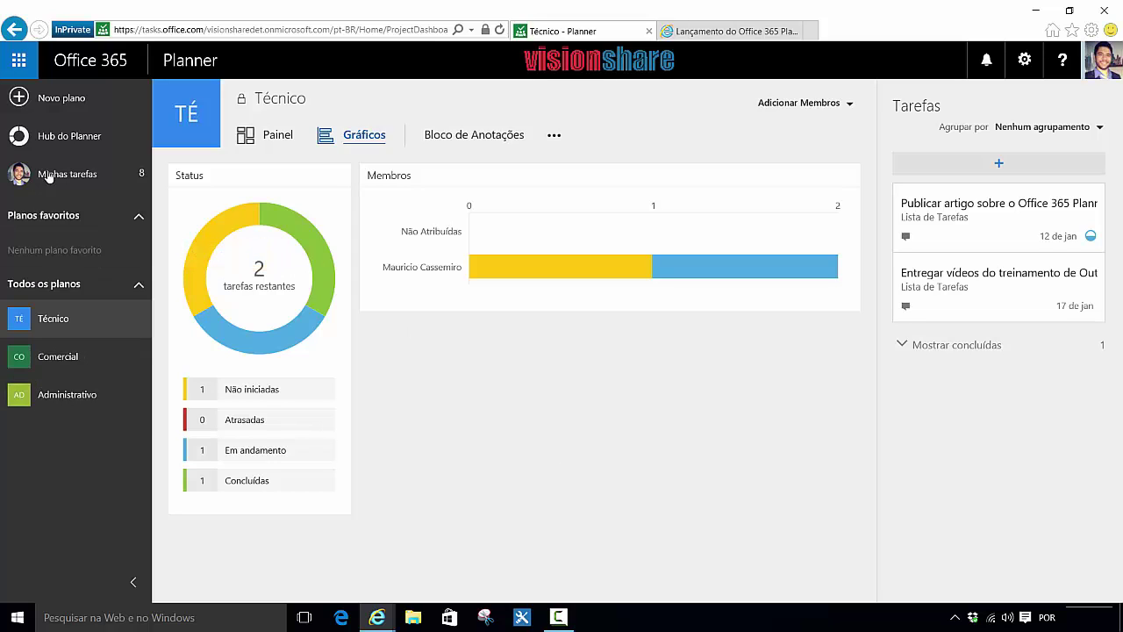
left_click(80, 397)
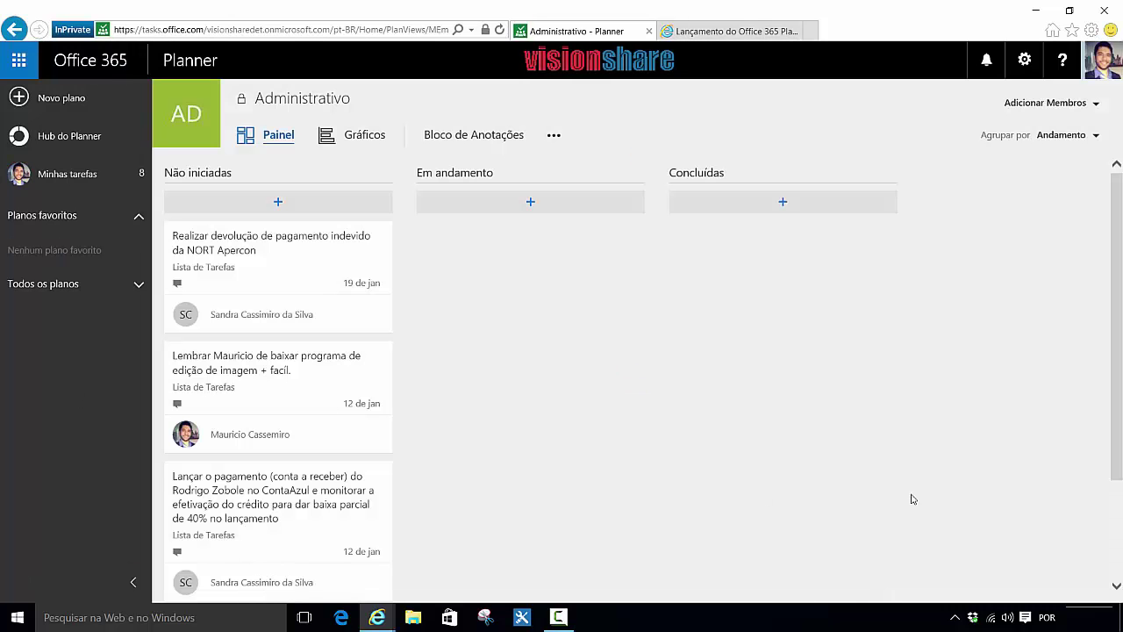
scroll(561, 351, "down", 3)
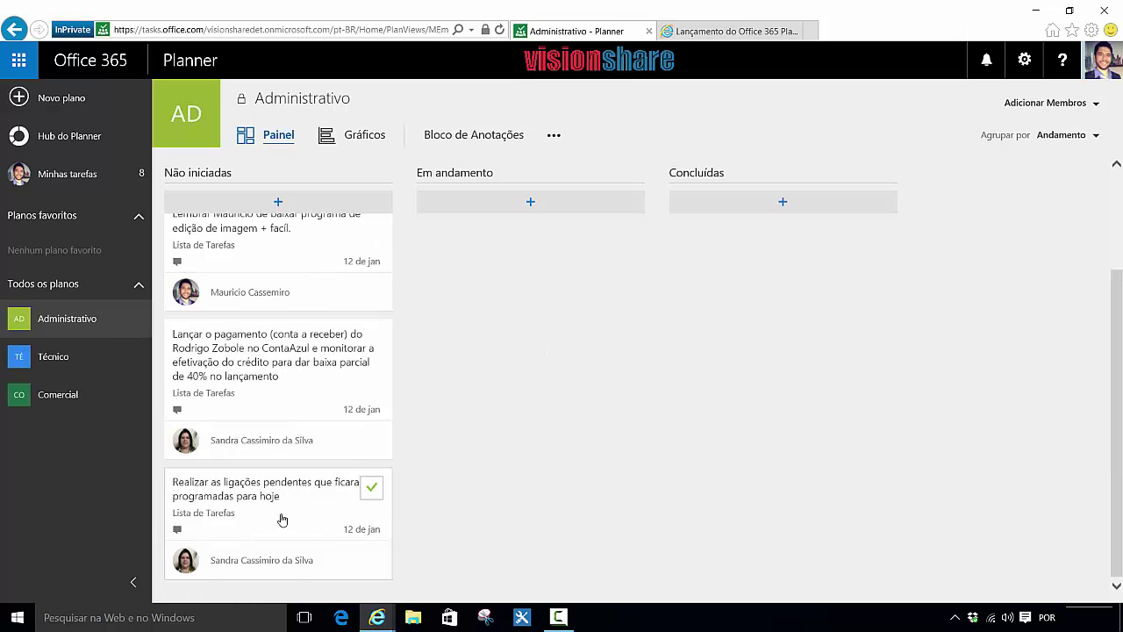
scroll(285, 518, "up", 3)
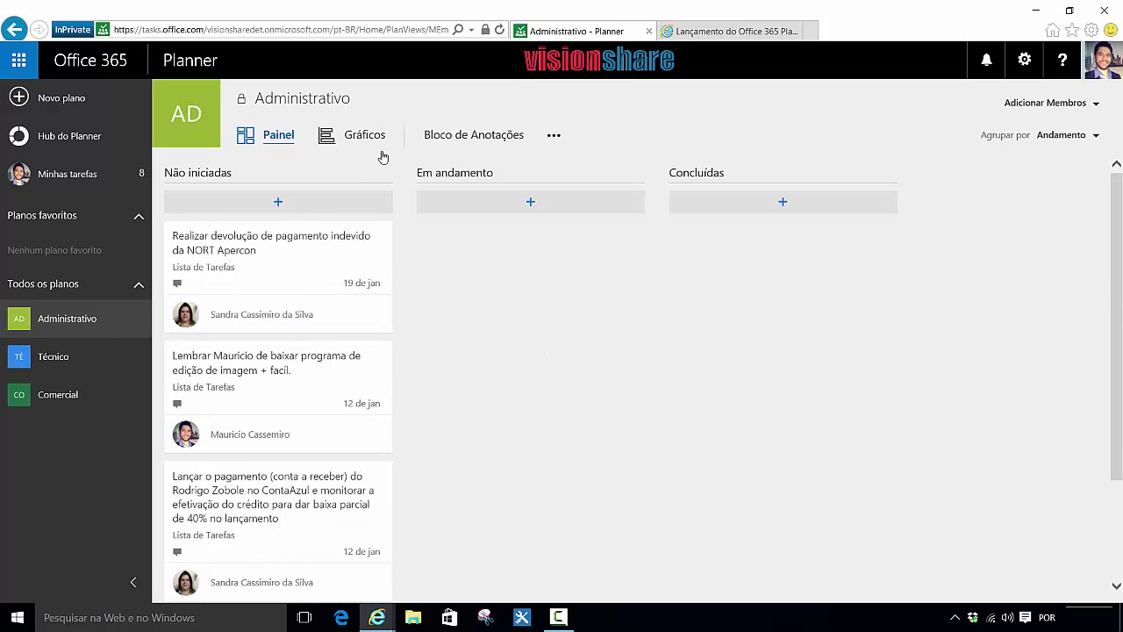
Step: Examine the Administrativo plan's charts for task status and the number of tasks per member
left_click(356, 138)
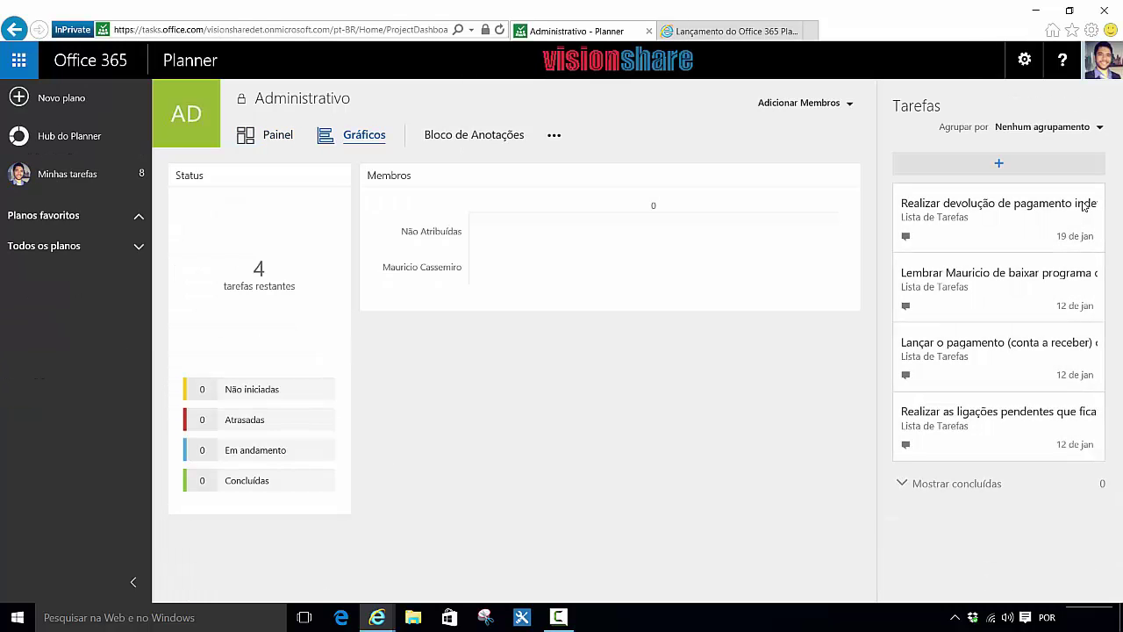
mouse_move(213, 368)
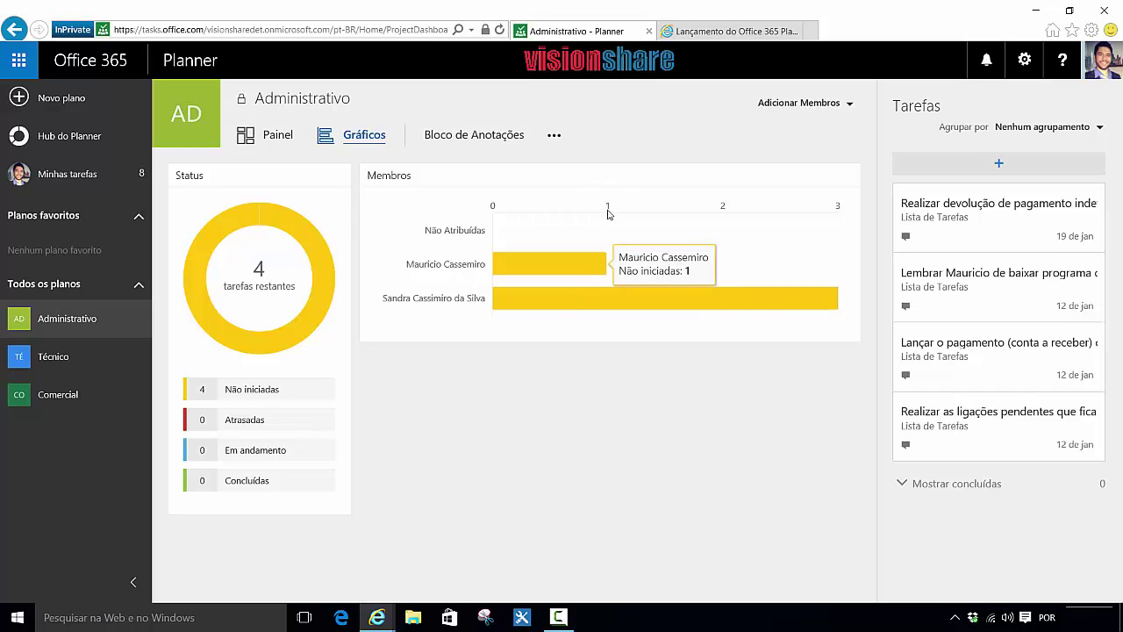
mouse_move(604, 274)
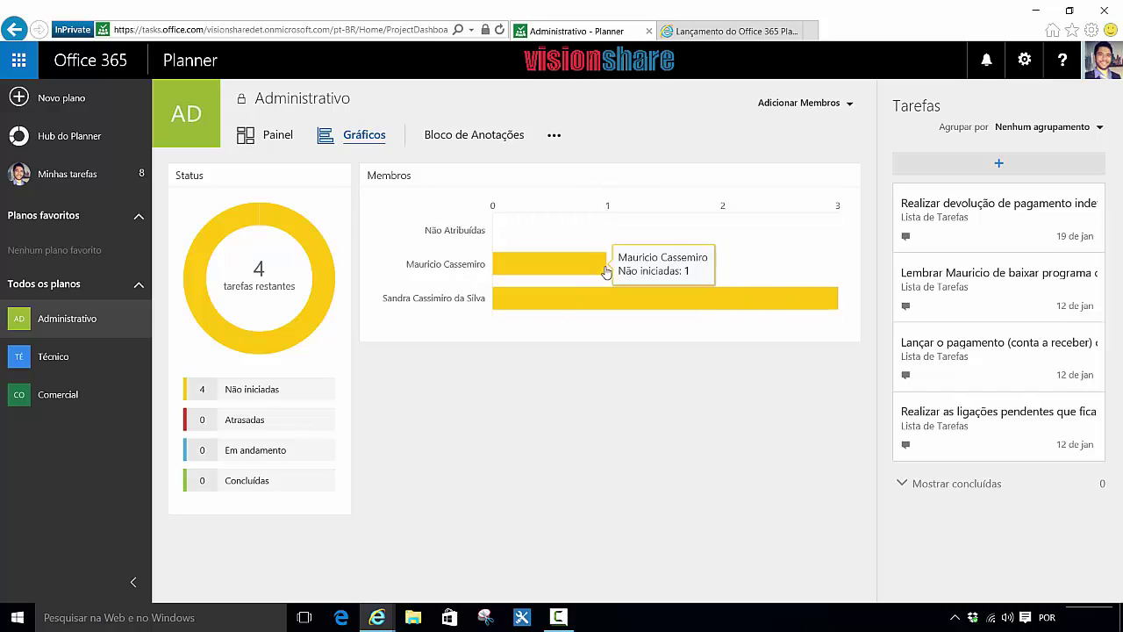
mouse_move(776, 294)
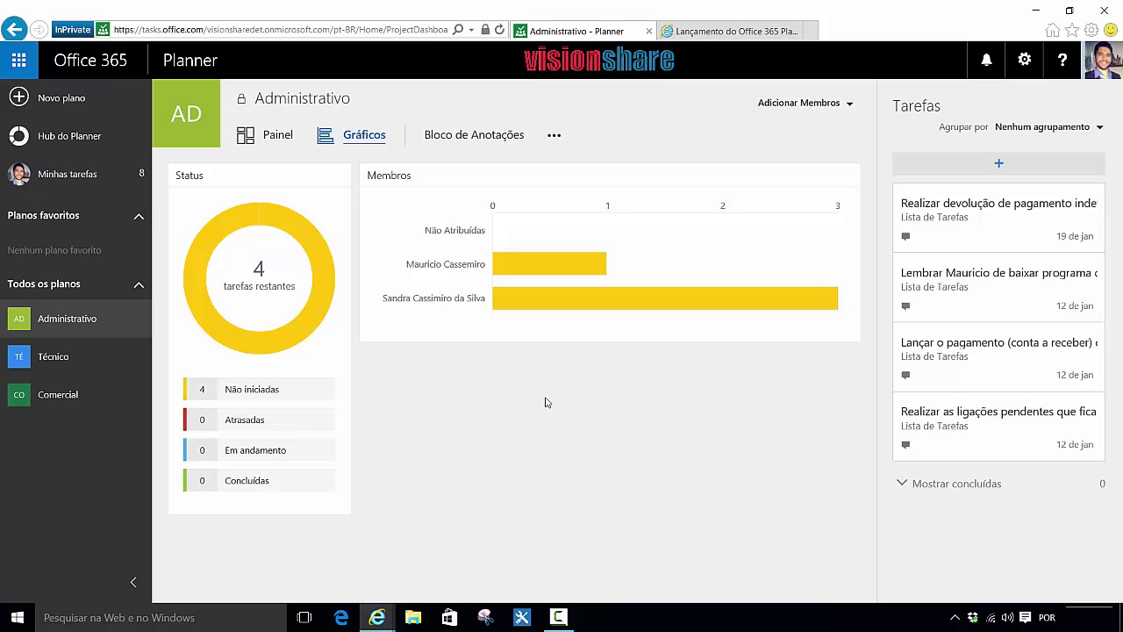
Step: Open the Comercial plan's charts and examine its status breakdown, overdue tasks and member workload
left_click(74, 395)
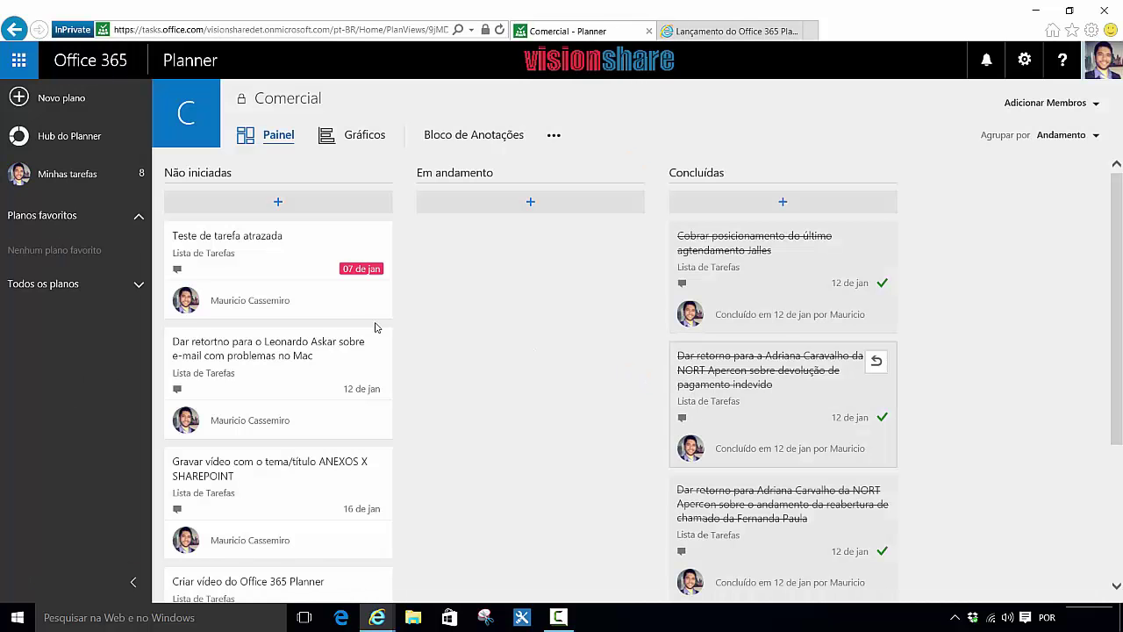
left_click(365, 135)
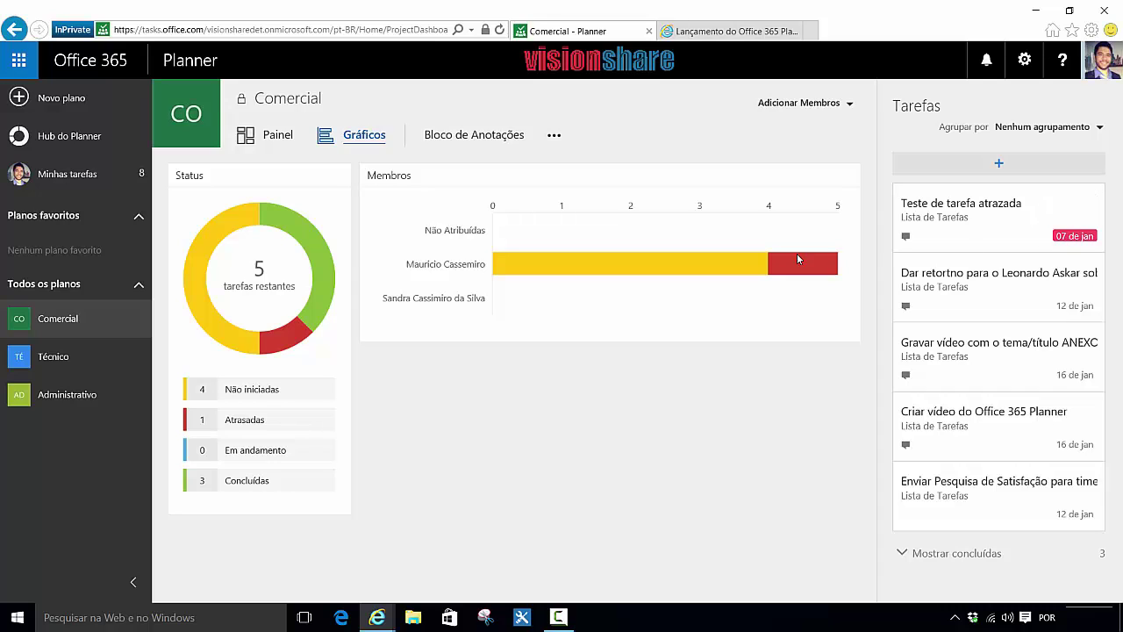
mouse_move(579, 272)
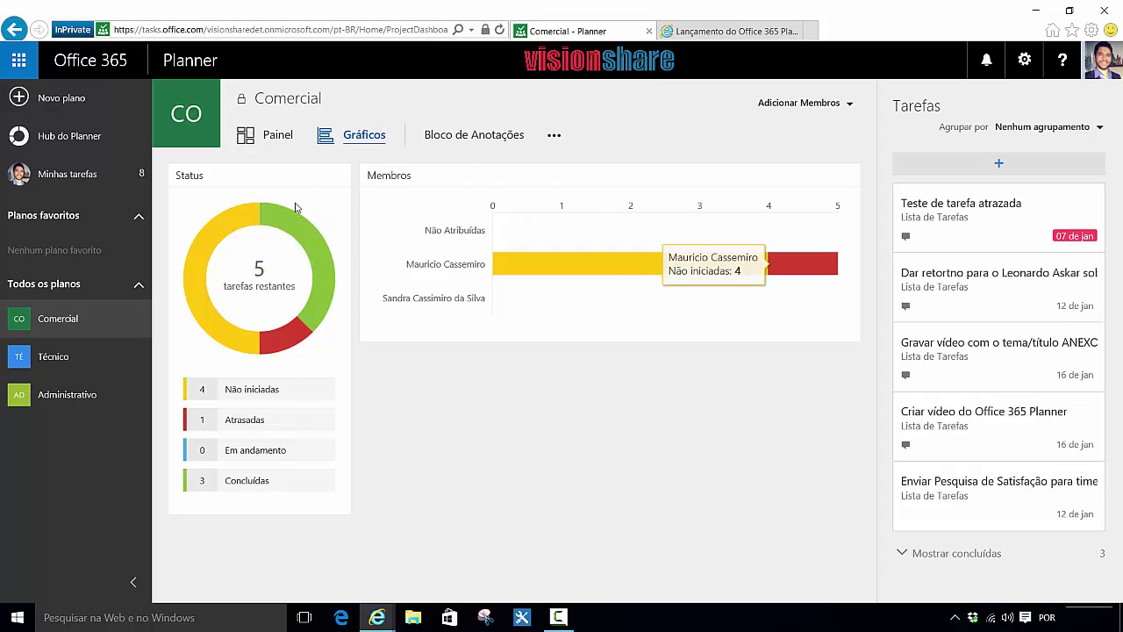
mouse_move(303, 233)
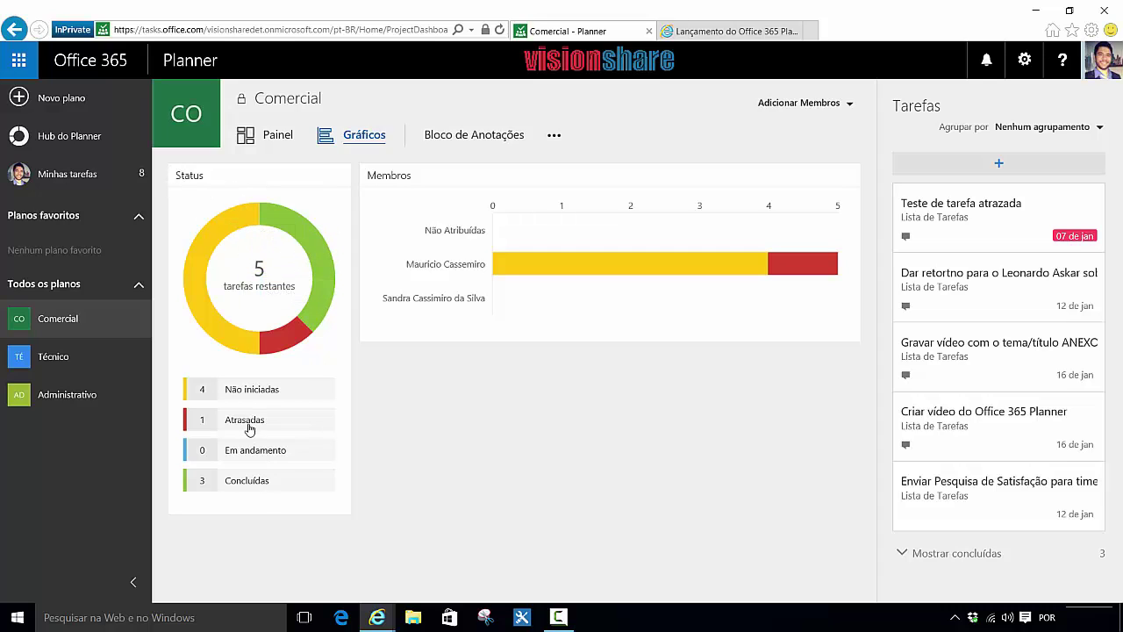
mouse_move(627, 263)
Step: View the Planner hub and look through Minhas tarefas, including its grouping options
left_click(119, 151)
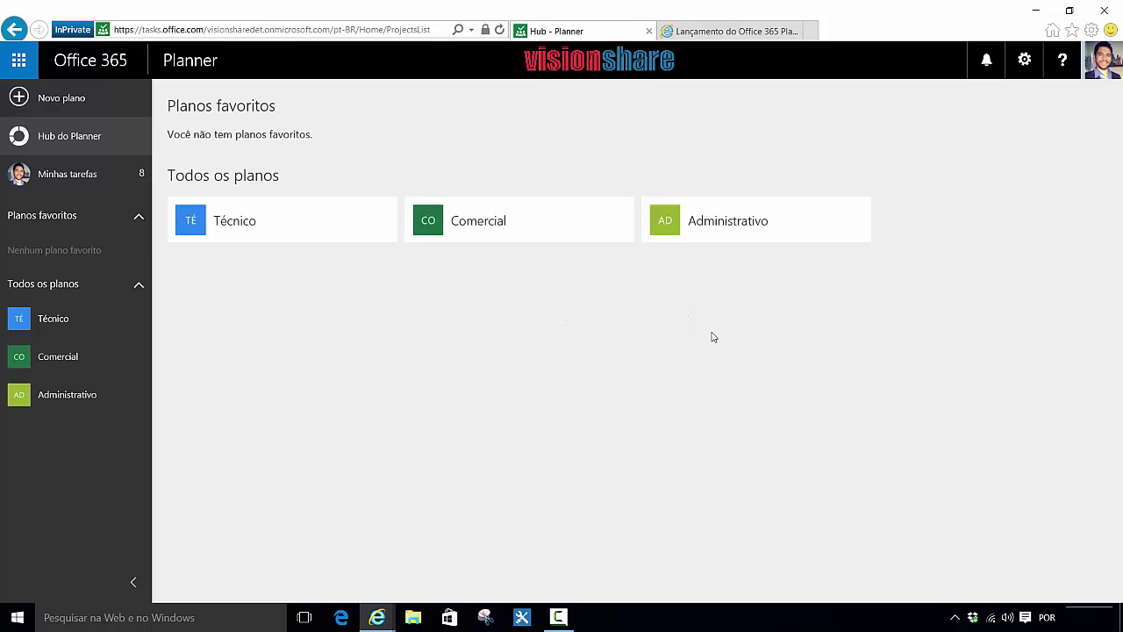
left_click(70, 175)
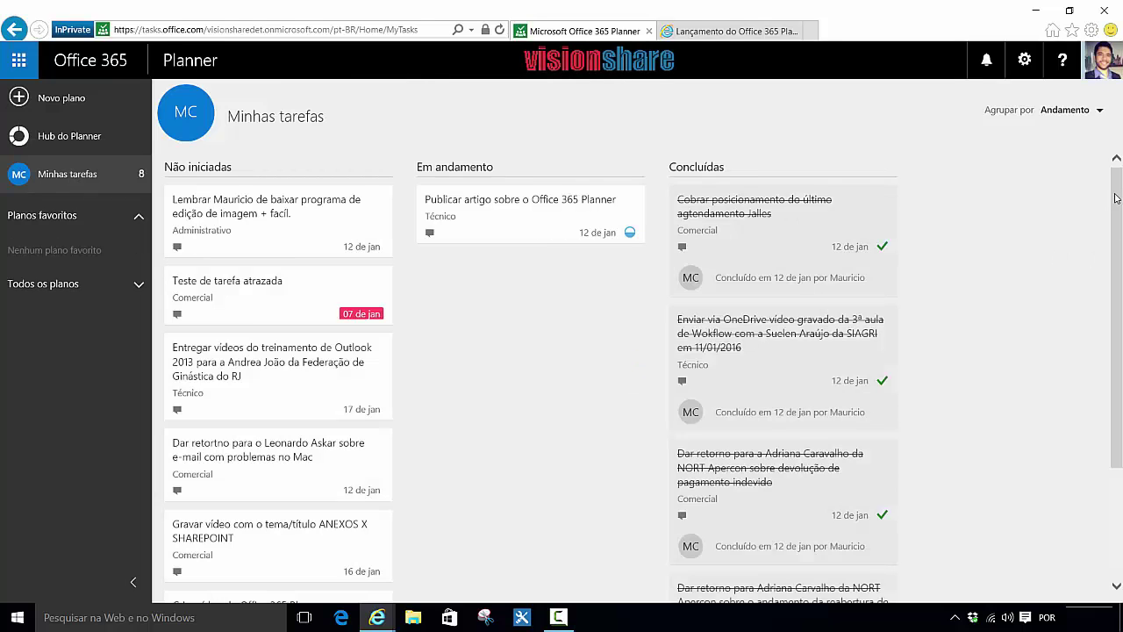
scroll(1116, 198, "down", 2)
scroll(1110, 175, "up", 1)
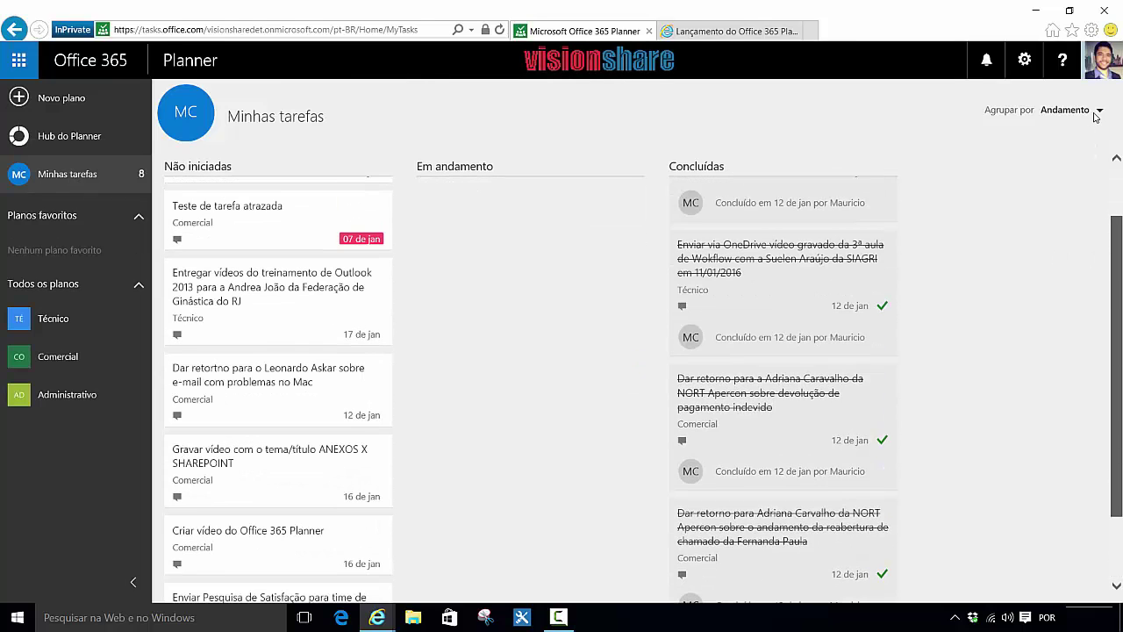
left_click(1099, 111)
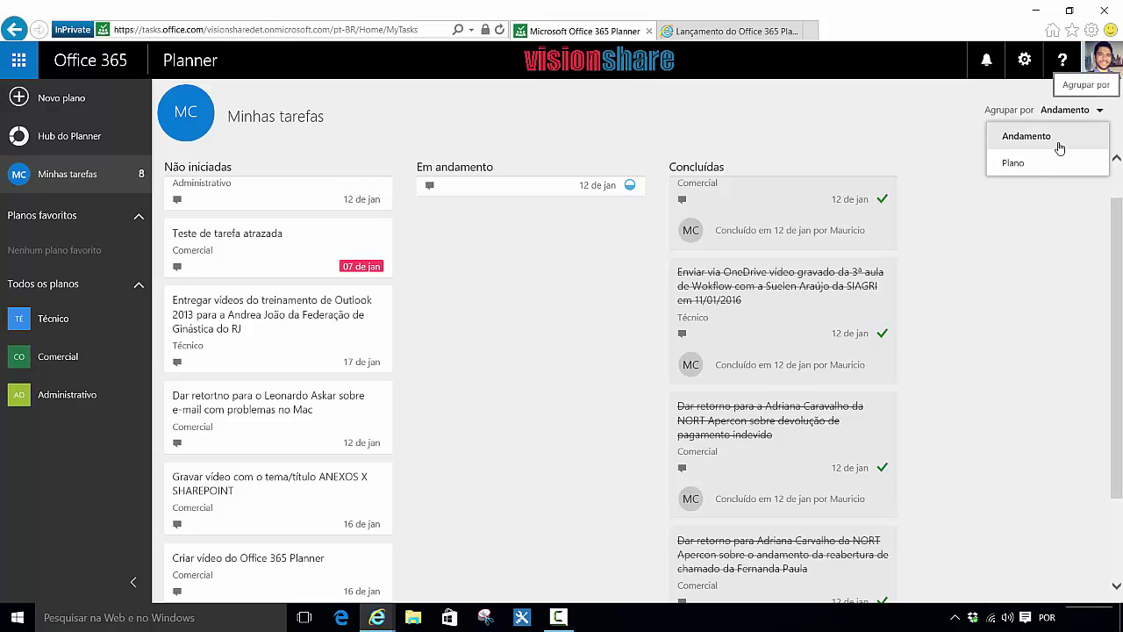
scroll(1113, 222, "up", 1)
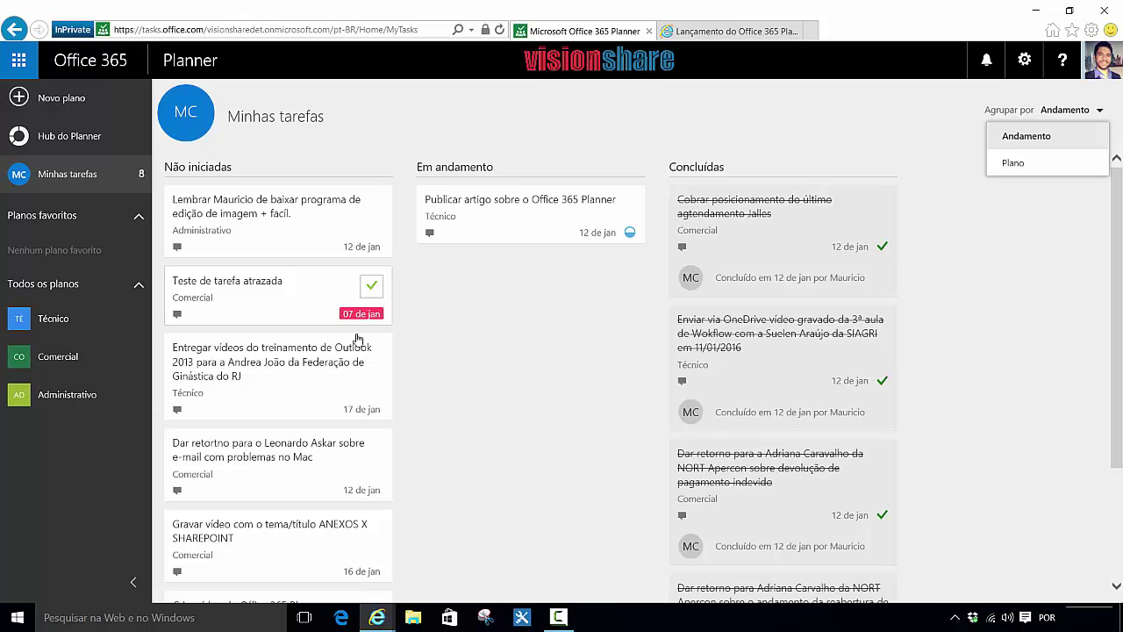
mouse_move(366, 304)
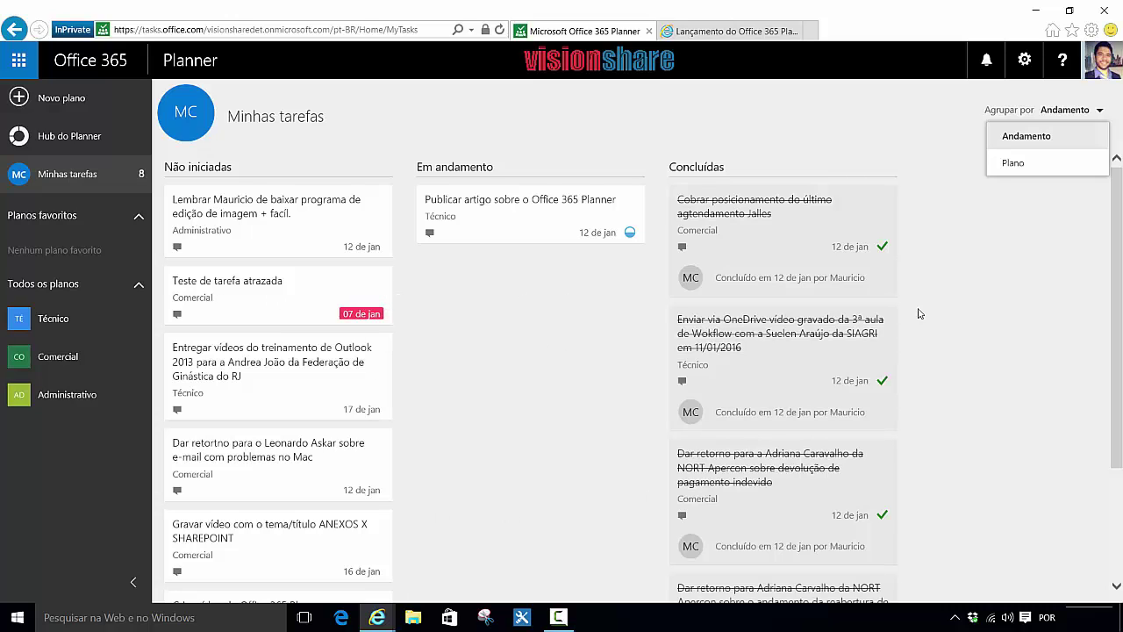
Step: Create a new non-public plan named Marketing
left_click(39, 99)
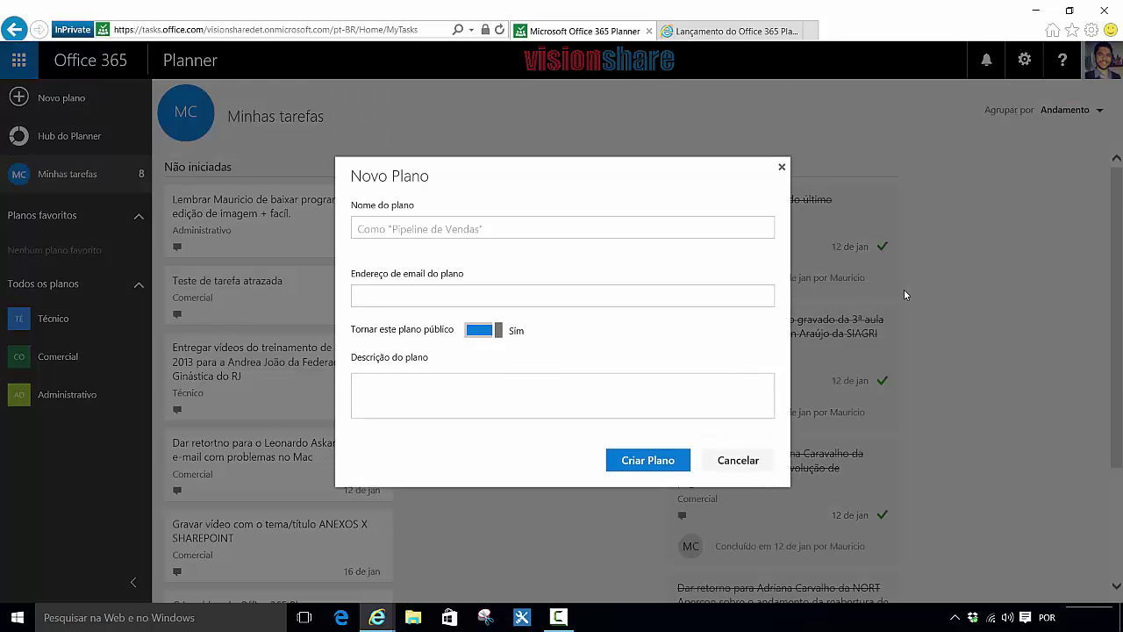
type("Ma")
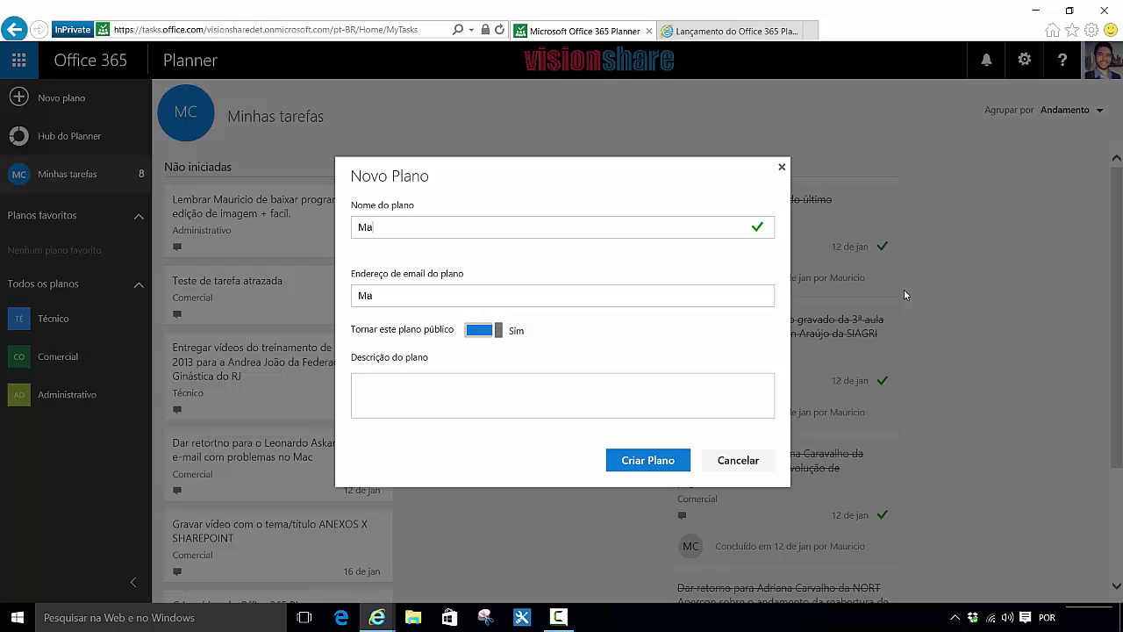
type("rketing")
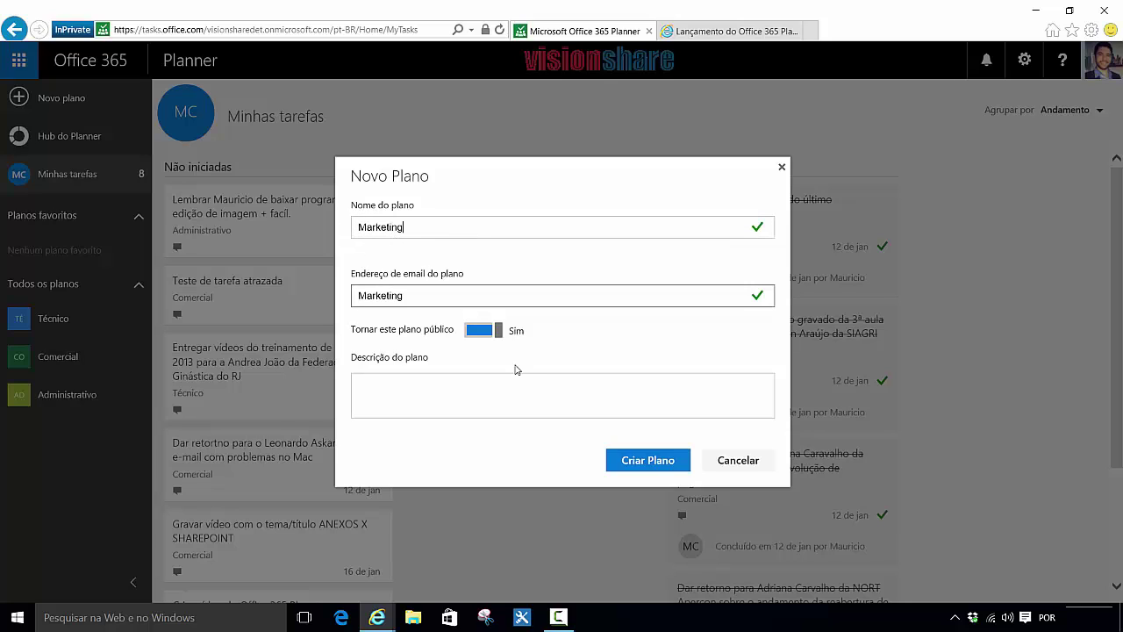
left_click(467, 338)
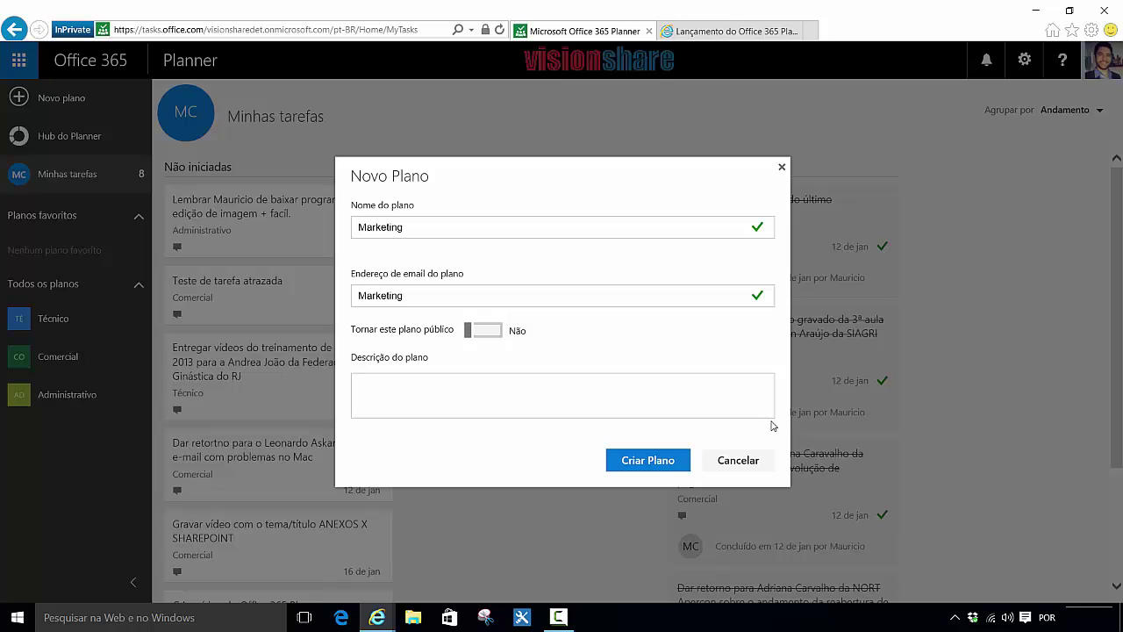
left_click(446, 383)
left_click(682, 461)
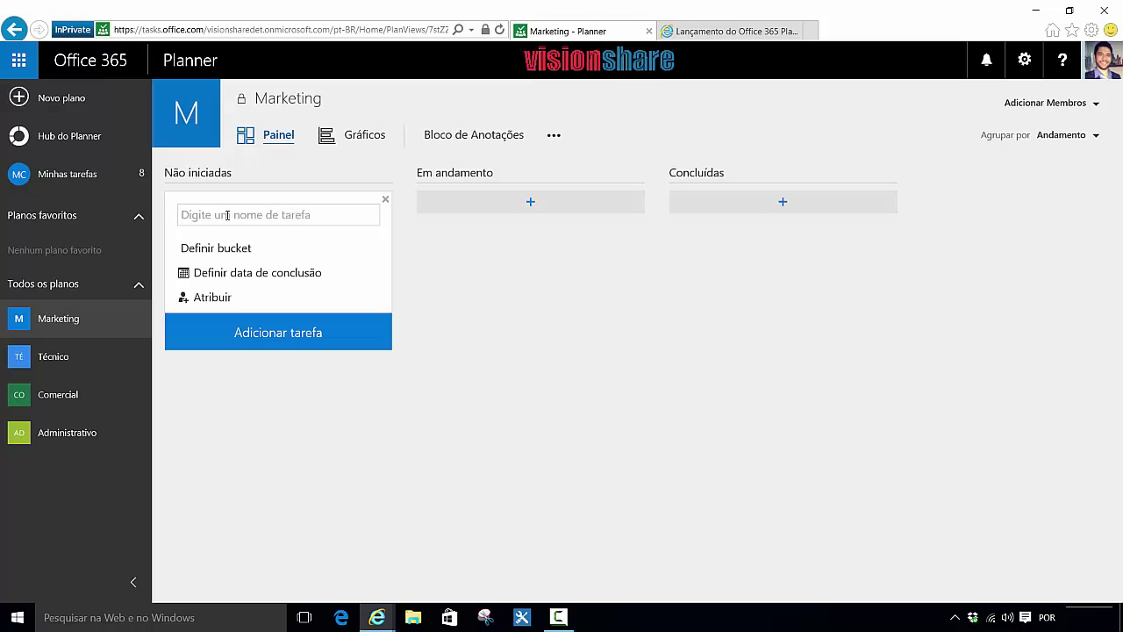
Step: Name a new Não iniciadas task "Rever status atual das campanhas de E-mail marketing para Janeiro de 2016" in the Marketing plan
type("Reve")
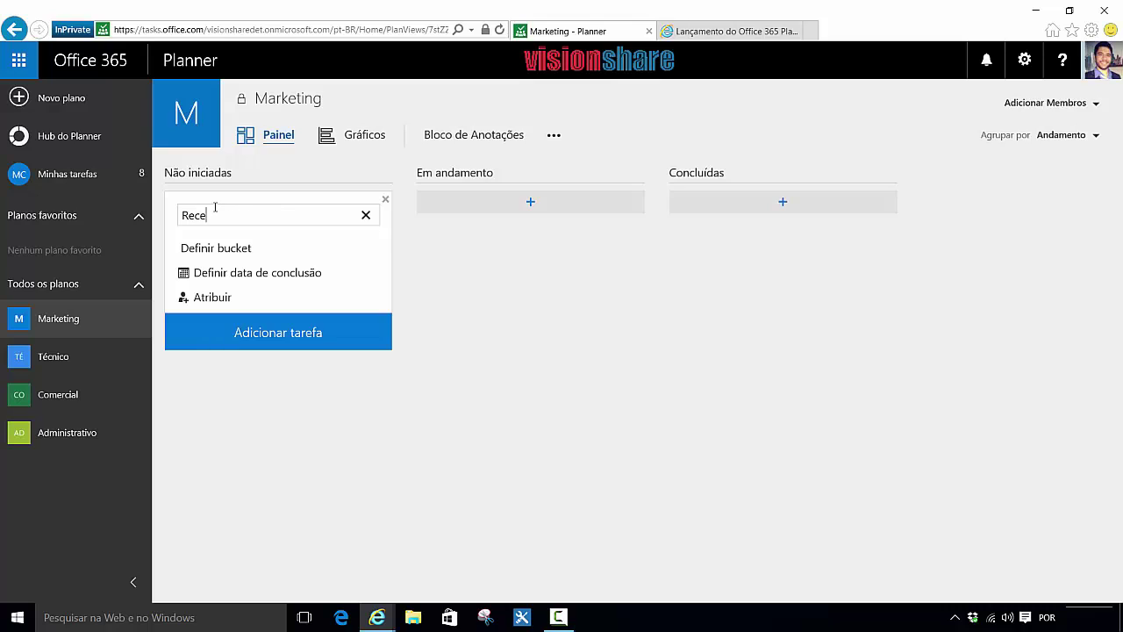
key("BackSpace")
key("BackSpace")
key("BackSpace")
key("BackSpace")
type("Rever ")
type("status atu")
type("al dasd")
key("BackSpace")
type("campanhas de")
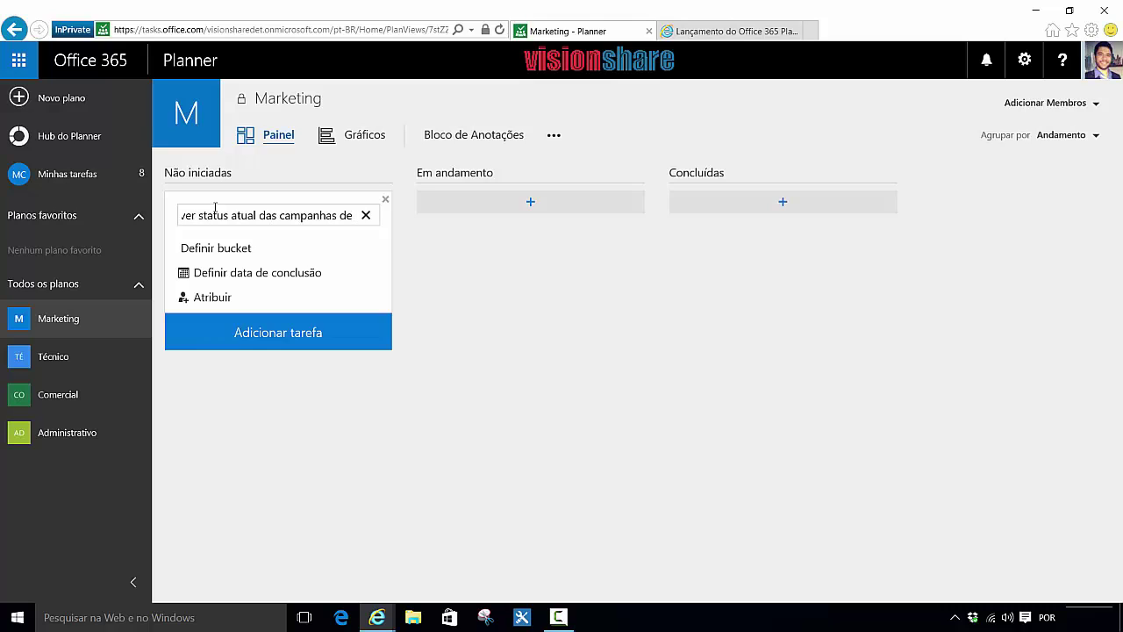
type(" E-mail")
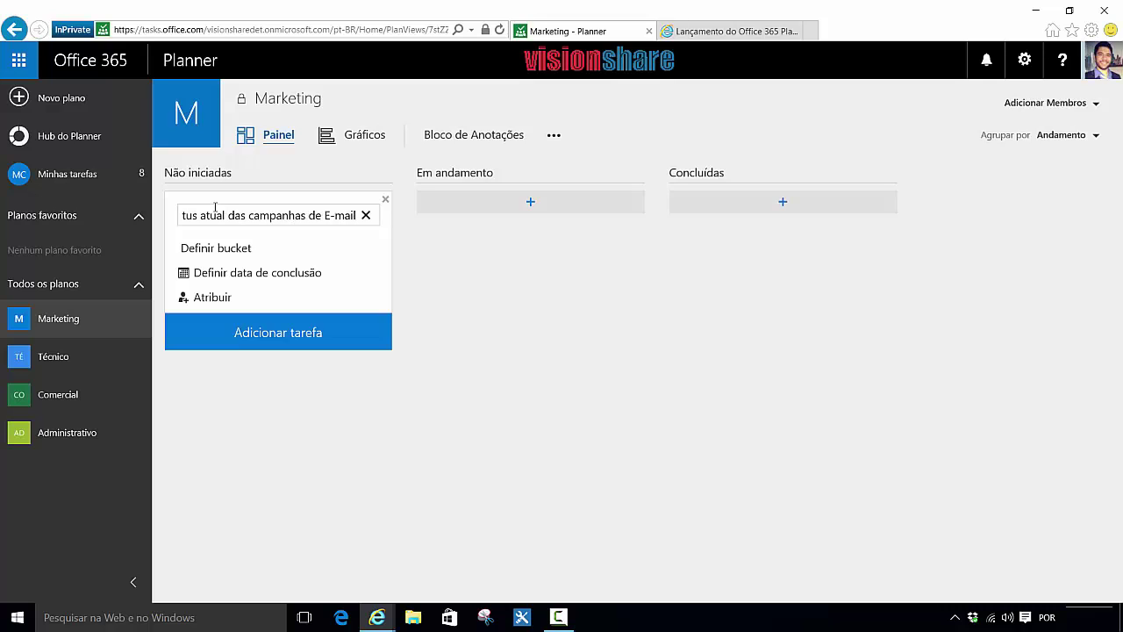
type(" marketi")
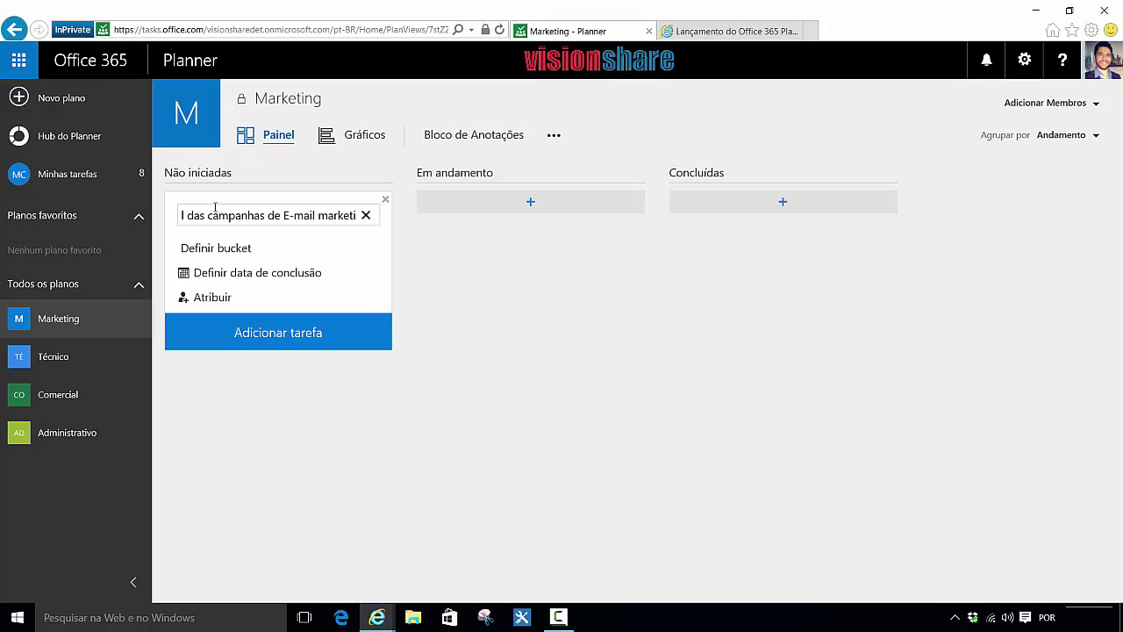
type("ng para Ja")
type("nei")
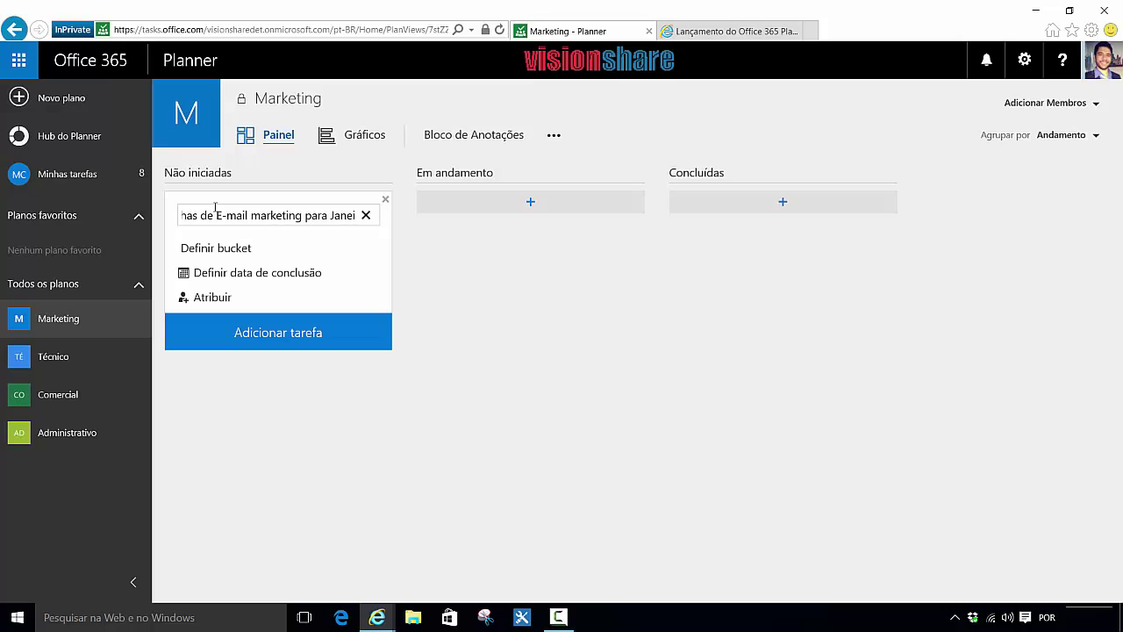
type("ro de 2016")
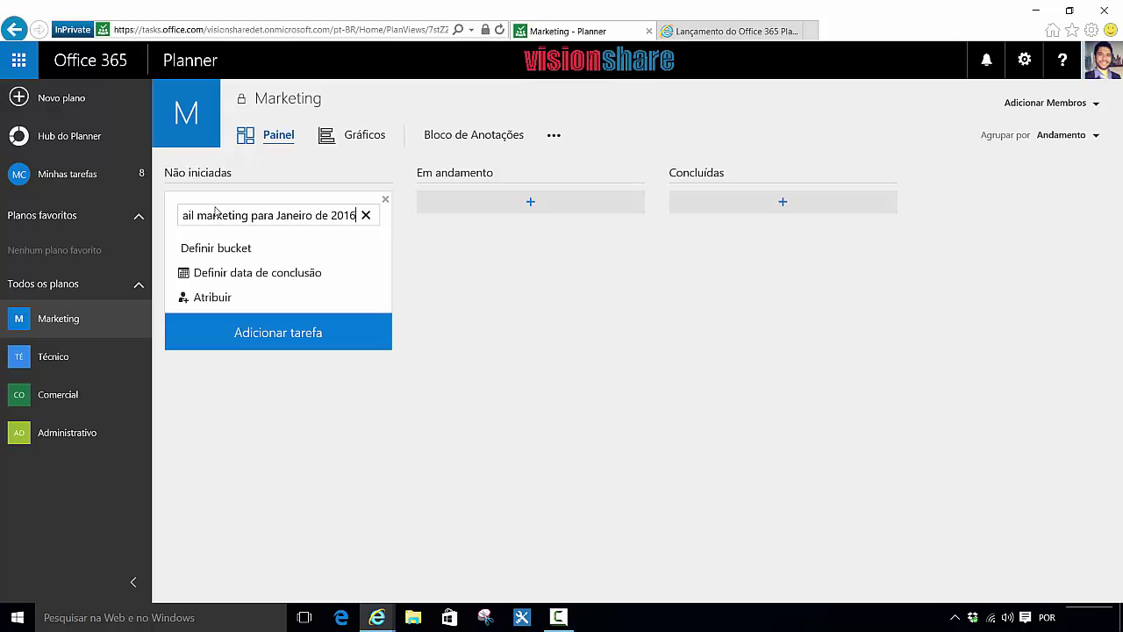
Step: Add the task with a 12 January 2016 due date and the listed member as assignee, and move it to Em andamento
left_click(246, 274)
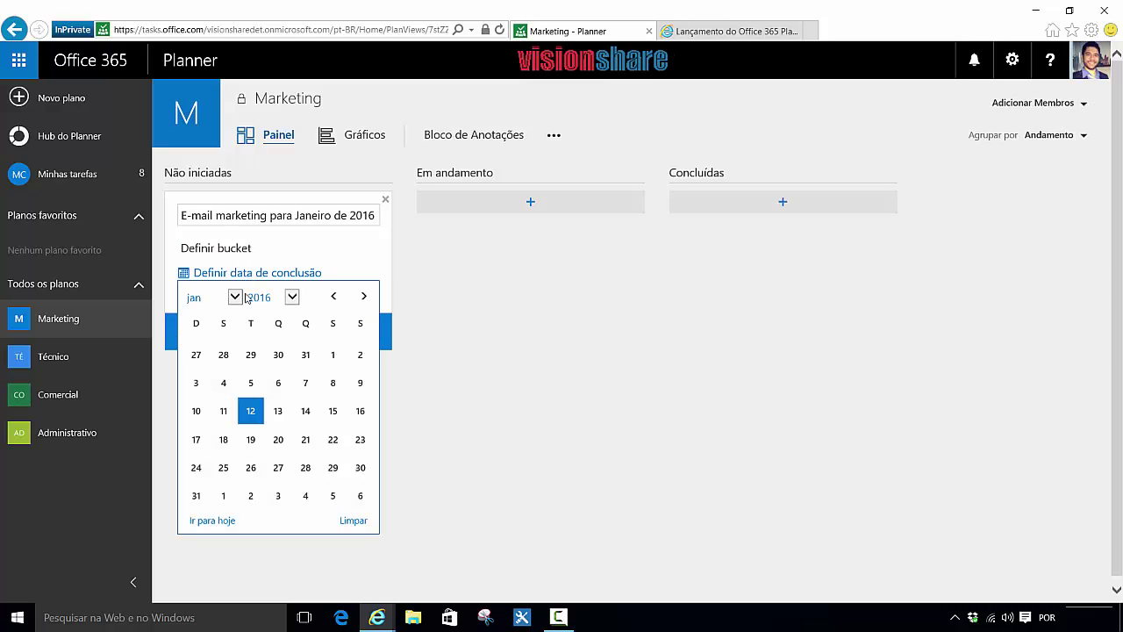
left_click(251, 411)
left_click(213, 301)
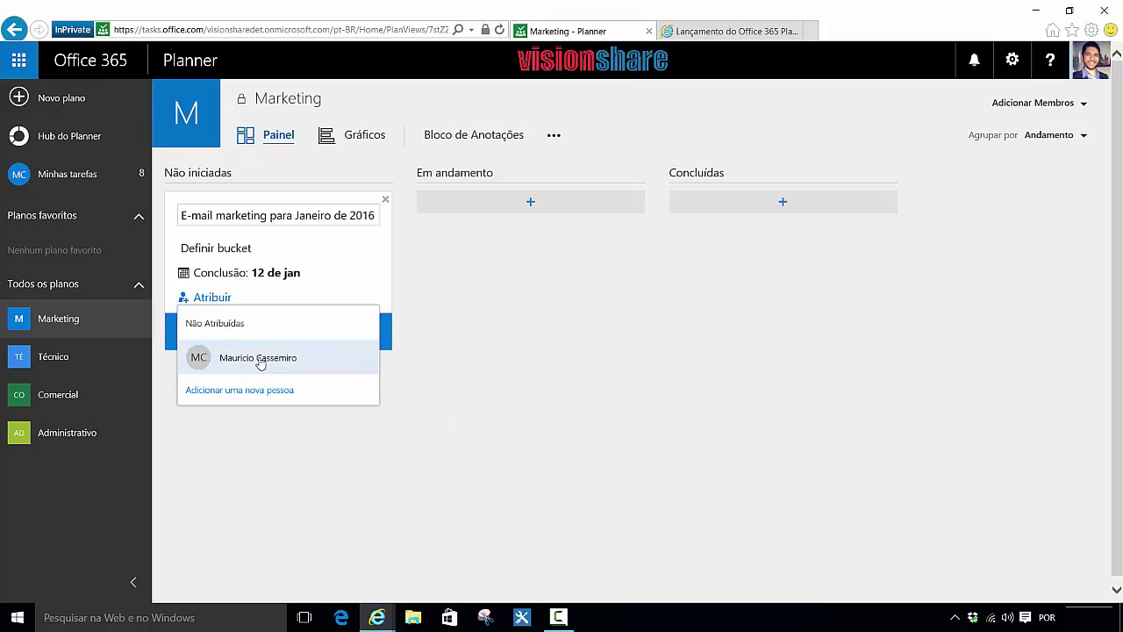
left_click(260, 362)
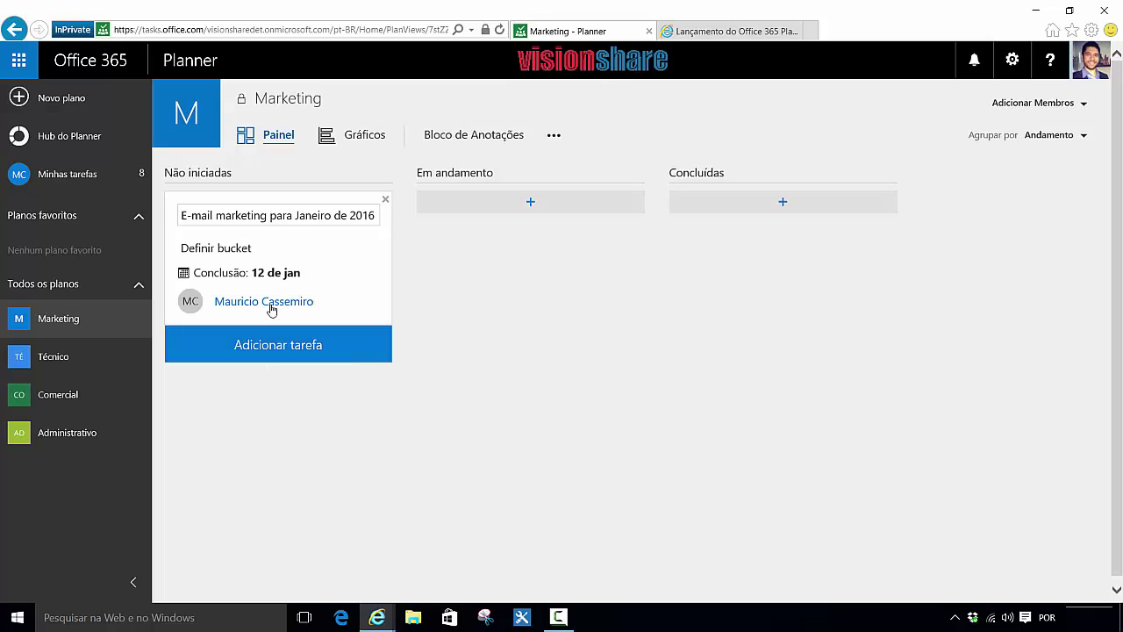
left_click(284, 347)
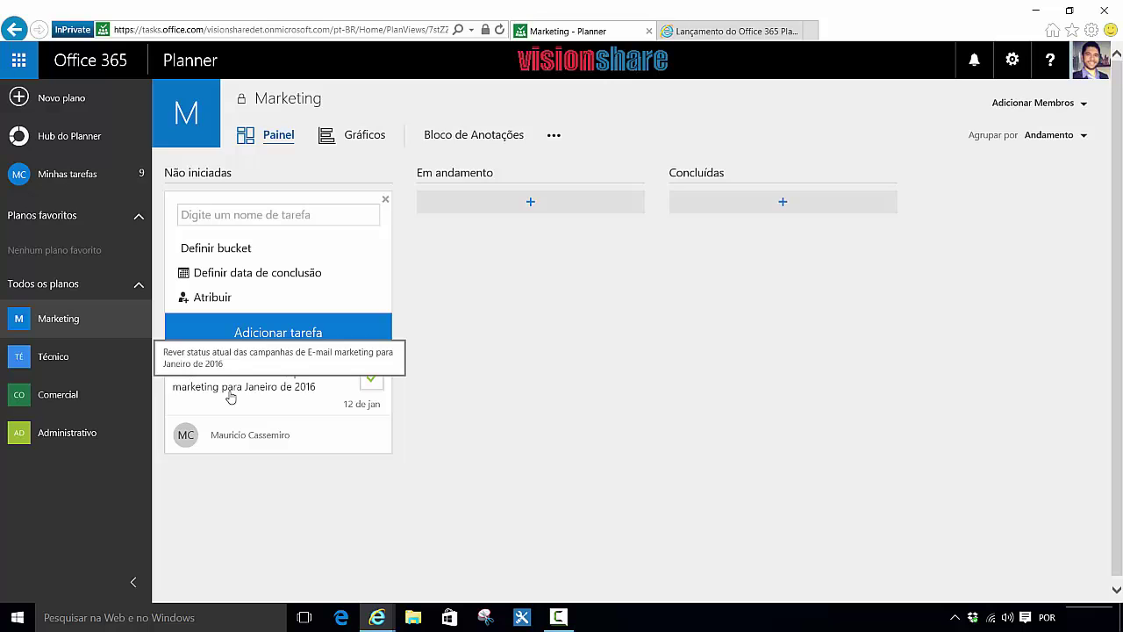
left_click_drag(230, 397, 281, 294)
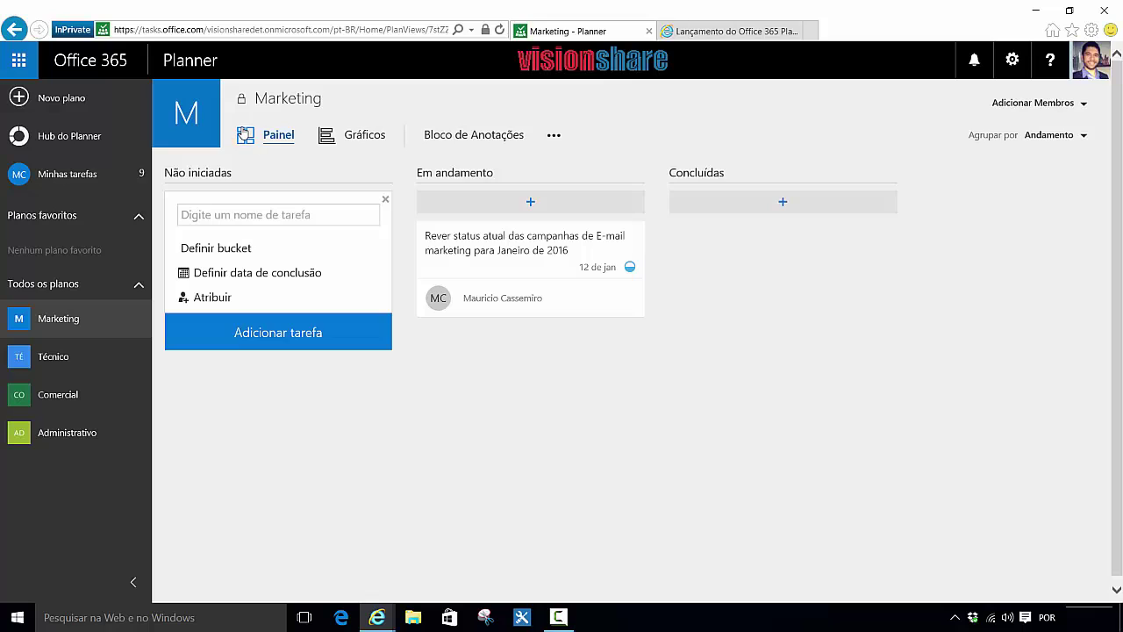
Step: Group the Marketing board by Atribuída a and switch the grouping to Buckets
left_click(1069, 136)
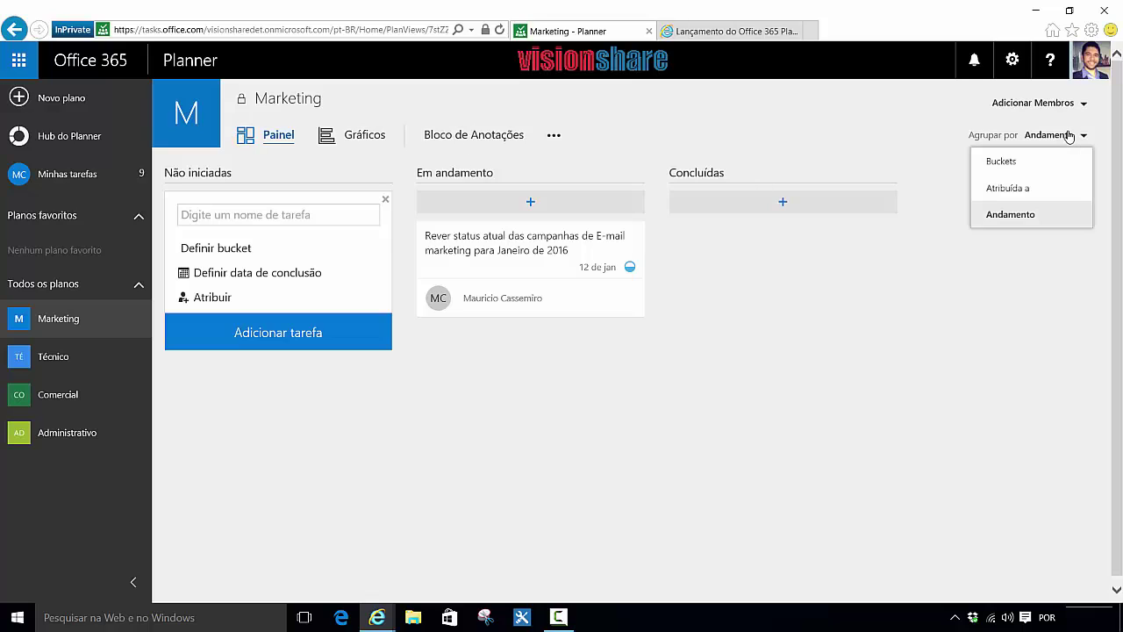
left_click(1025, 185)
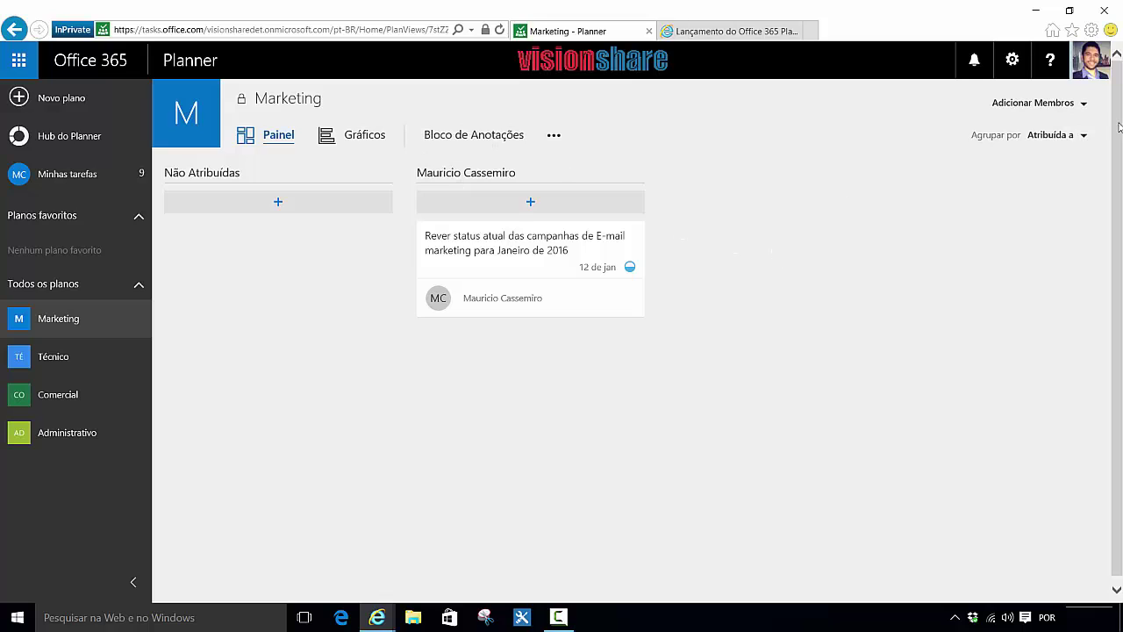
left_click(1062, 139)
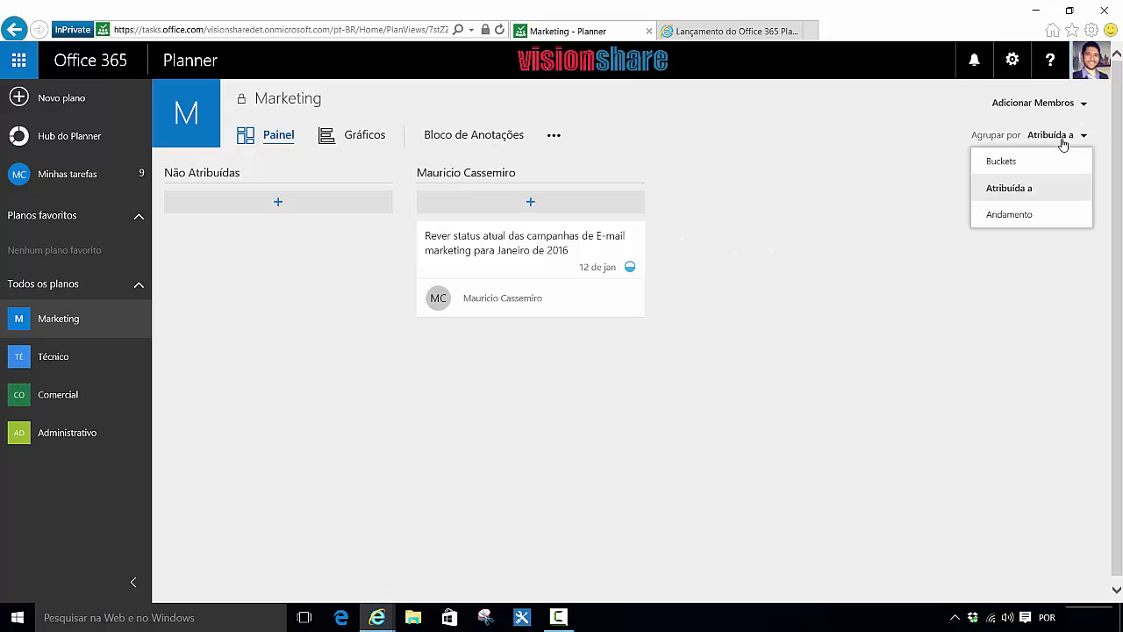
left_click(1025, 161)
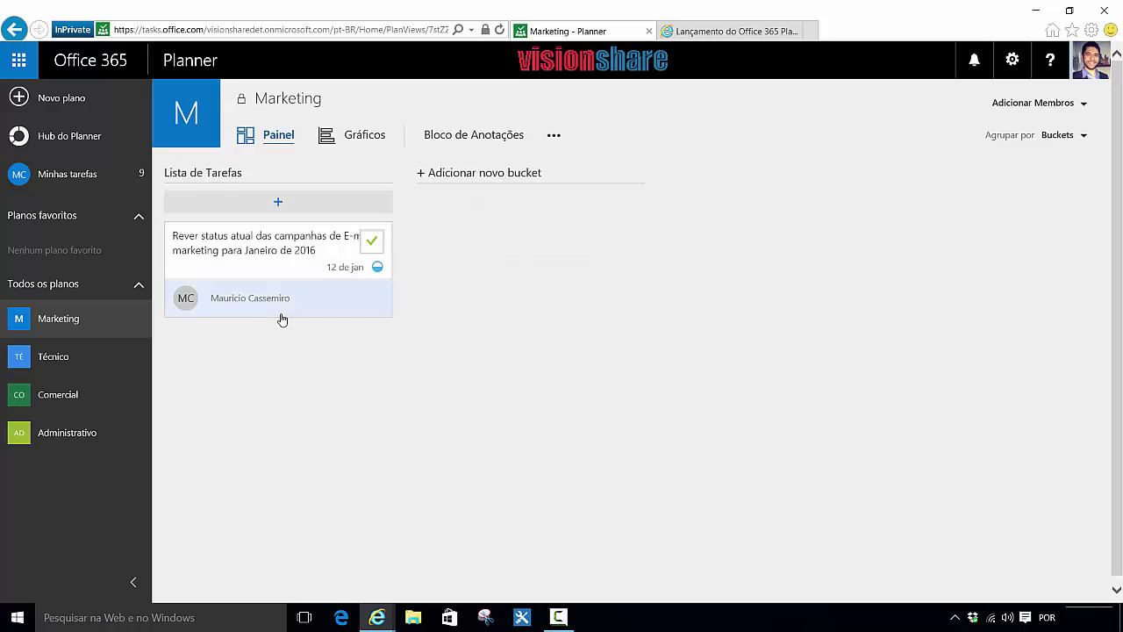